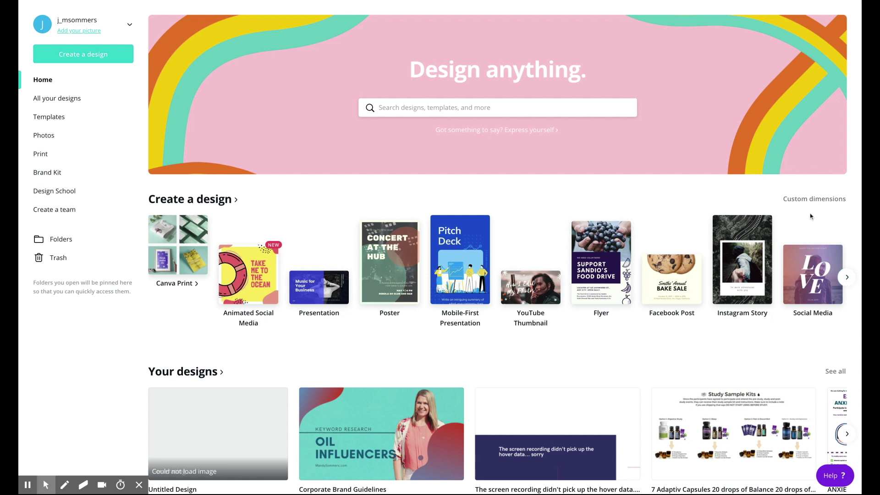
Step: Start a new YouTube Thumbnail design from the custom dimensions options
left_click(809, 200)
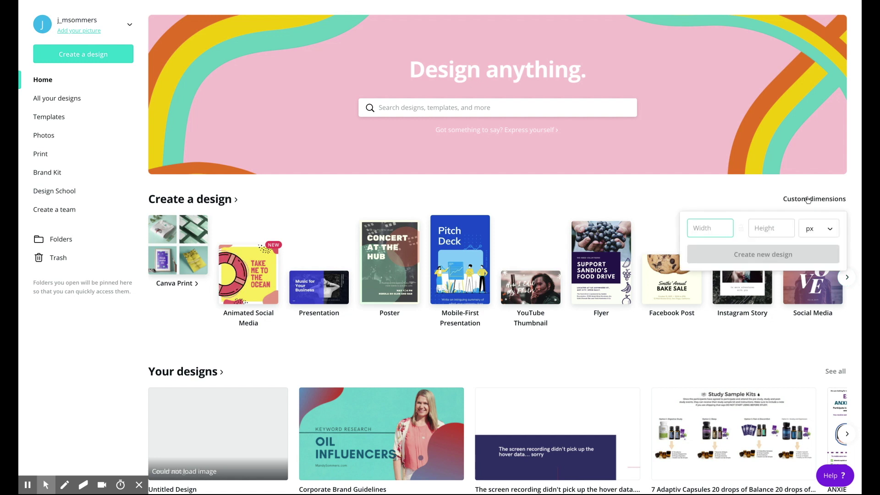
left_click(531, 286)
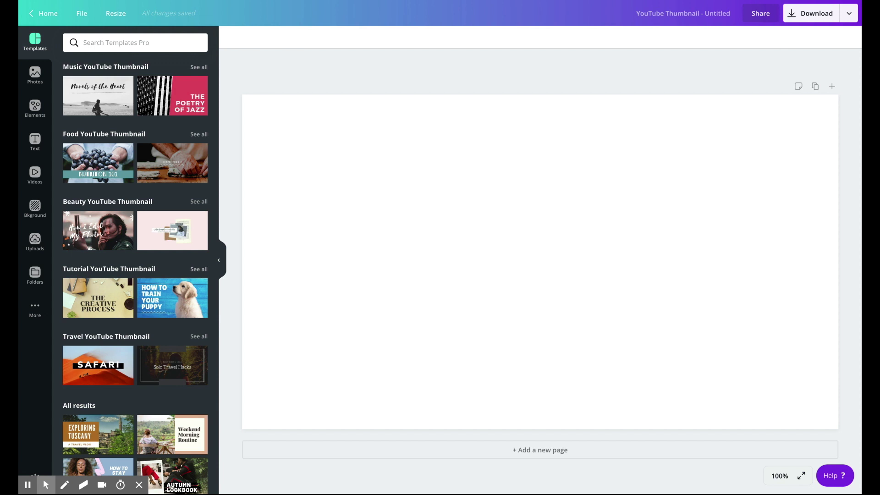
mouse_move(101, 105)
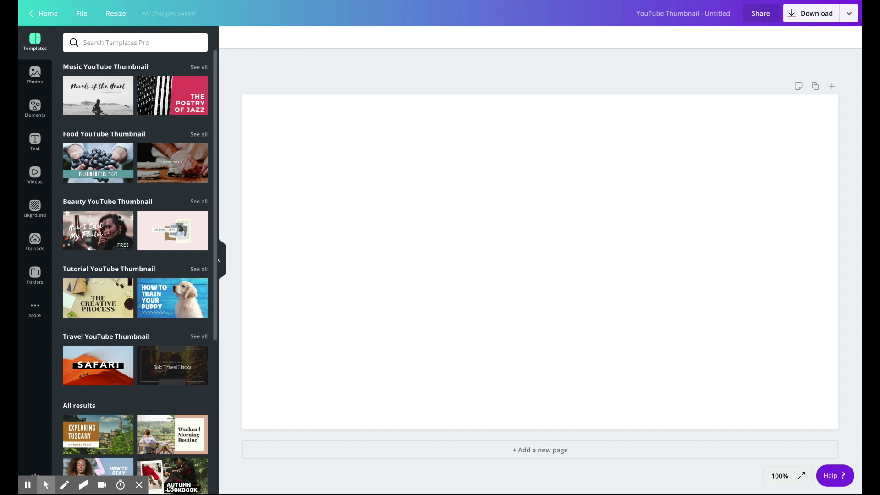
Step: Apply the 'Getting Ready for a Night Out' template from the Templates panel
scroll(119, 217, "down", 3)
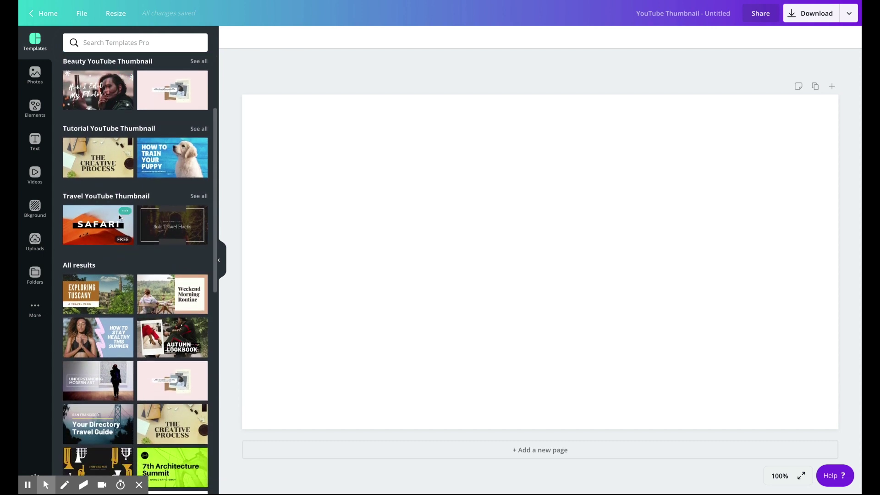
scroll(119, 218, "down", 3)
mouse_move(119, 217)
scroll(119, 217, "down", 2)
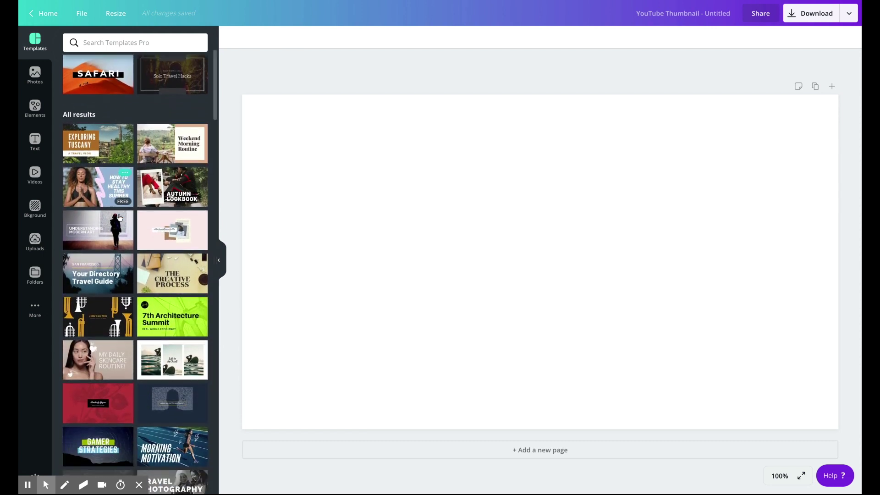
scroll(119, 217, "down", 2)
scroll(119, 217, "down", 4)
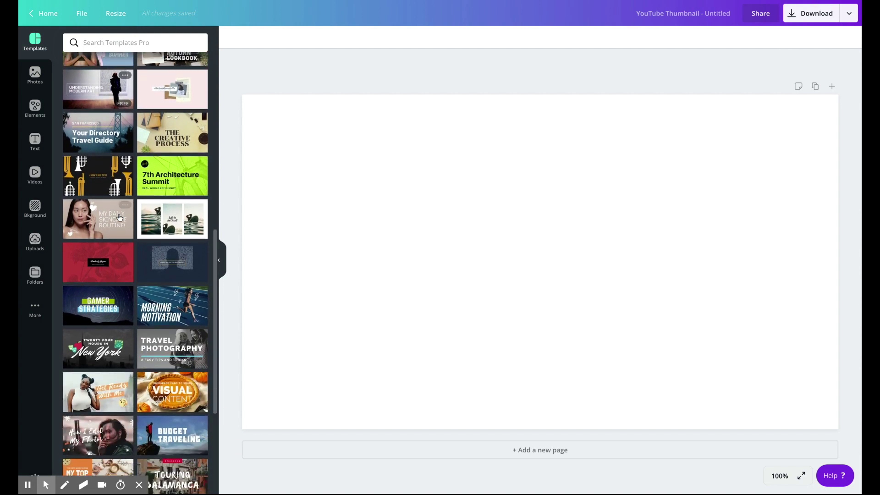
scroll(119, 217, "down", 2)
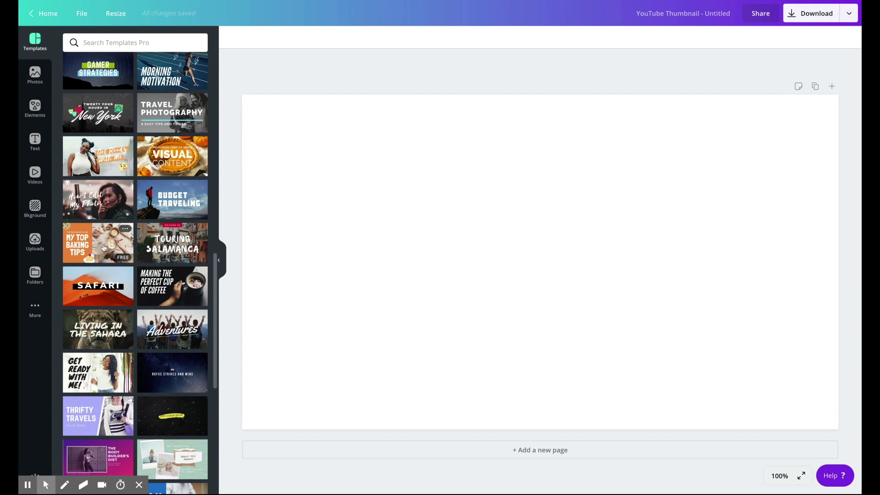
scroll(123, 274, "down", 1)
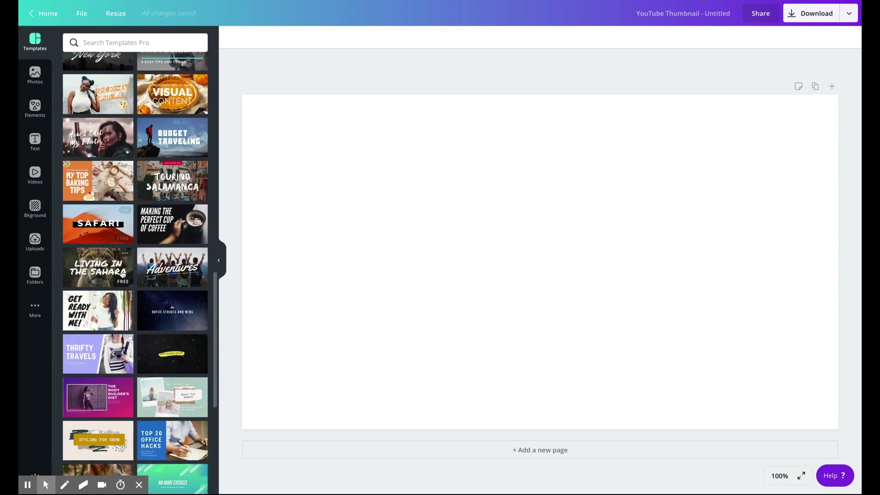
scroll(123, 274, "down", 1)
scroll(122, 274, "down", 1)
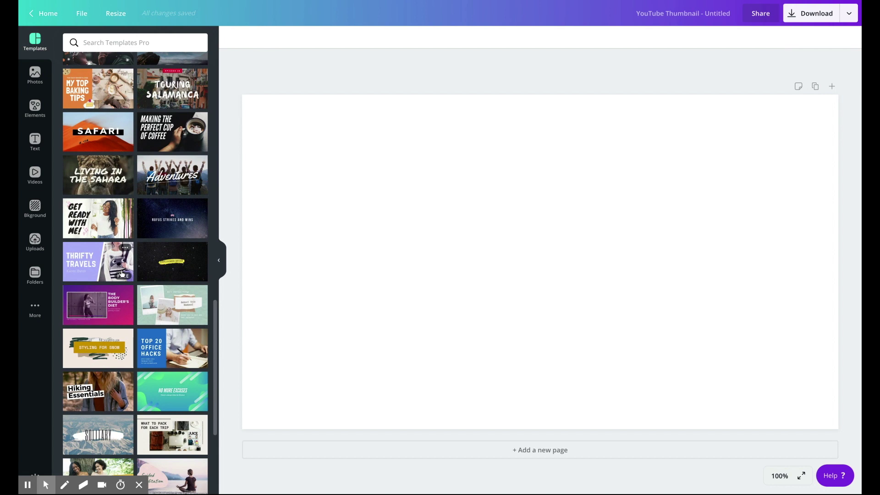
scroll(121, 274, "down", 3)
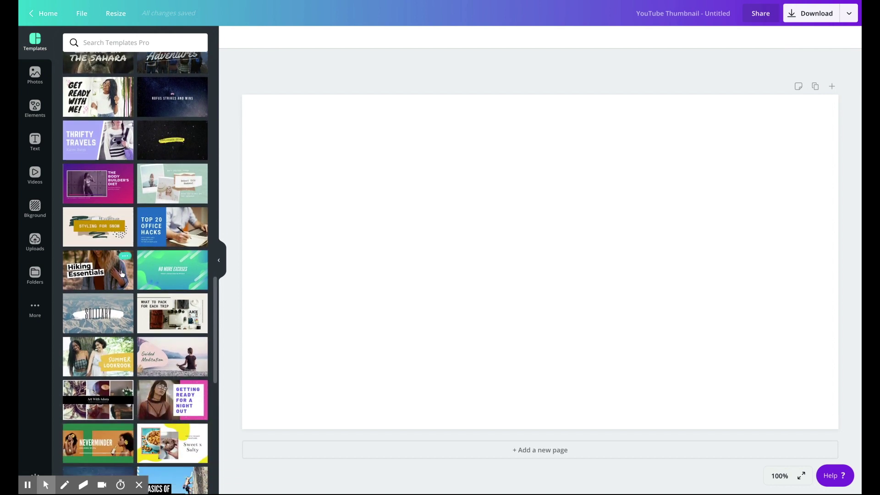
scroll(122, 273, "down", 1)
left_click(171, 369)
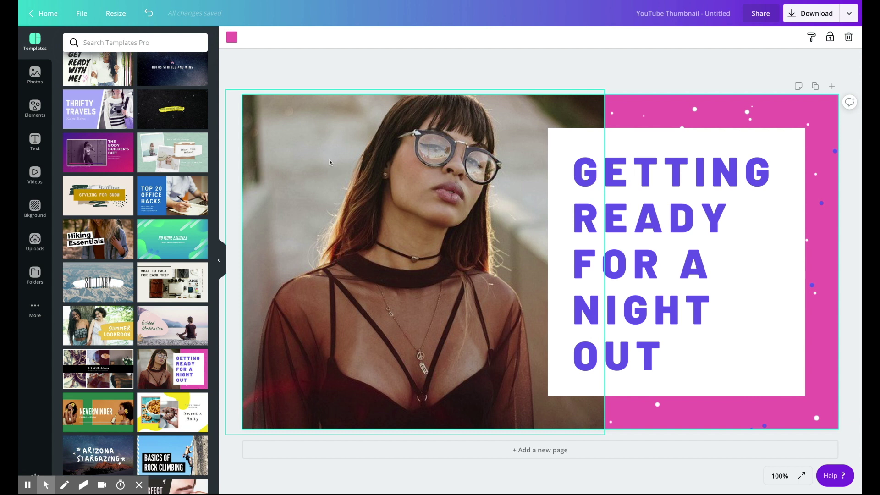
Step: Replace the template with 'Basics of Rock Climbing', with its climber photo and two-line title
mouse_move(146, 316)
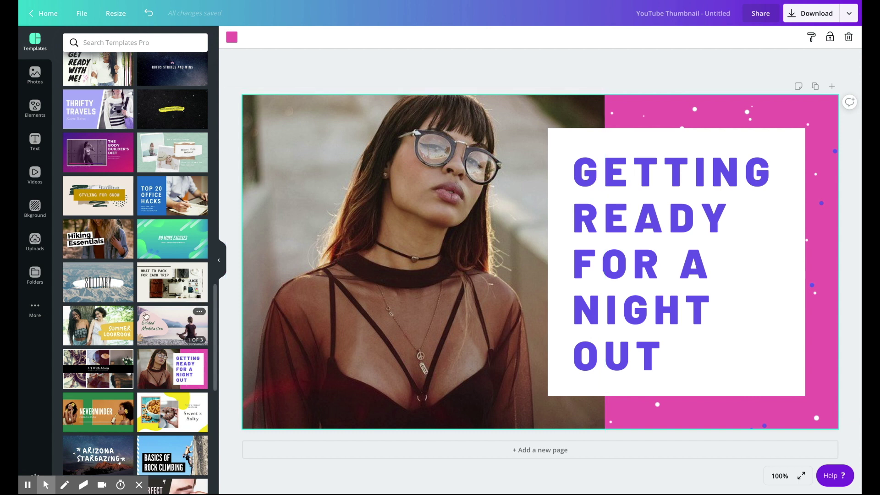
scroll(147, 317, "down", 3)
left_click(153, 318)
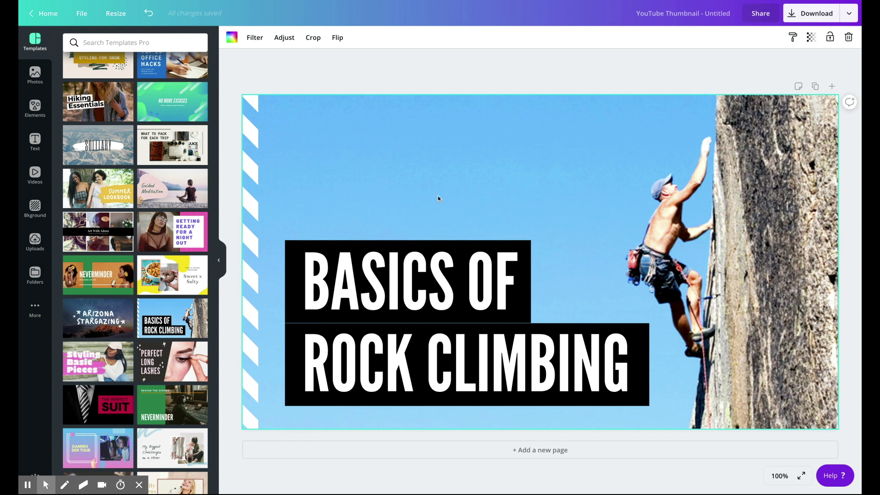
left_click(34, 273)
Step: Set the uploaded princess-costume group photo as the thumbnail background behind the title
left_click(35, 240)
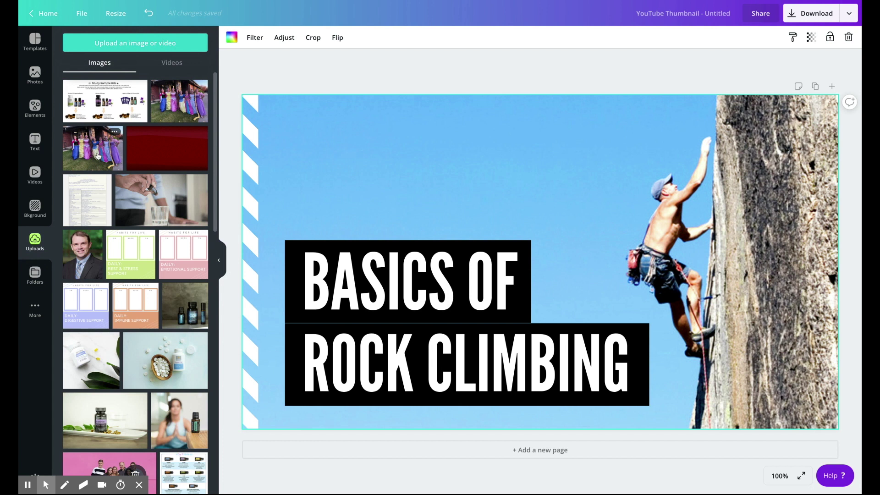
left_click_drag(97, 153, 367, 243)
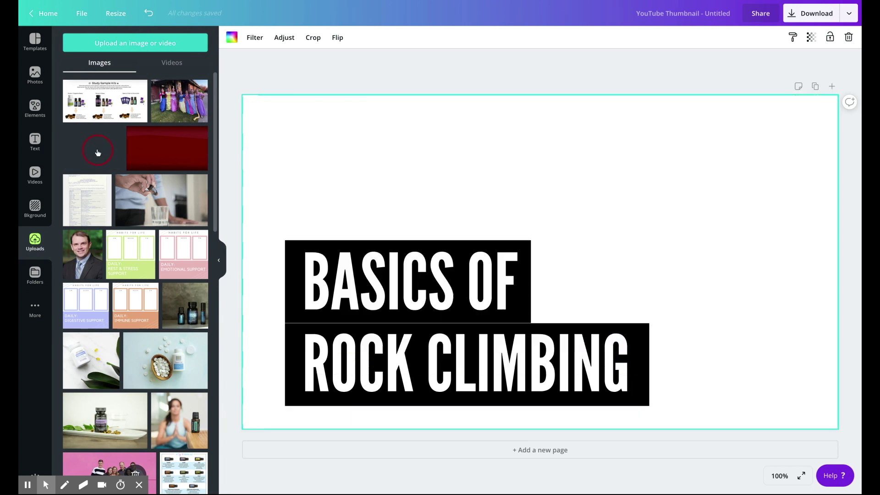
left_click(98, 153)
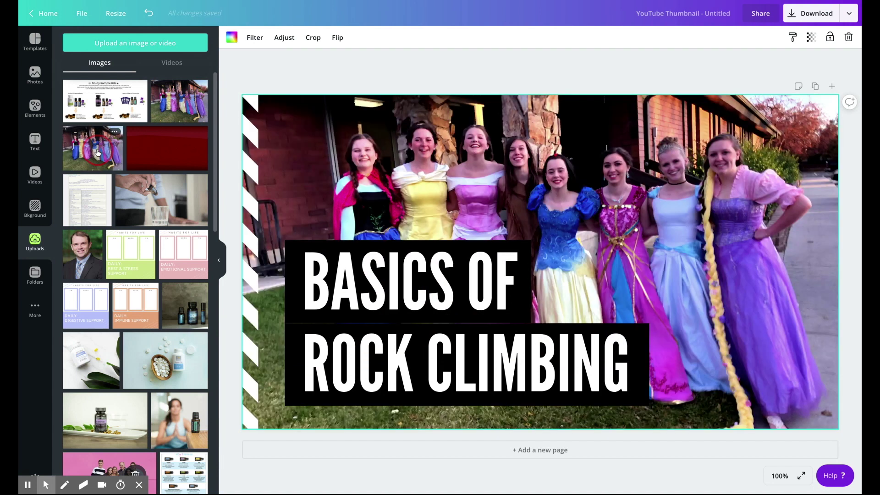
Step: Retype the two-line title as 'DIY JASMINE / PRINCESS DRESS'
left_click(364, 273)
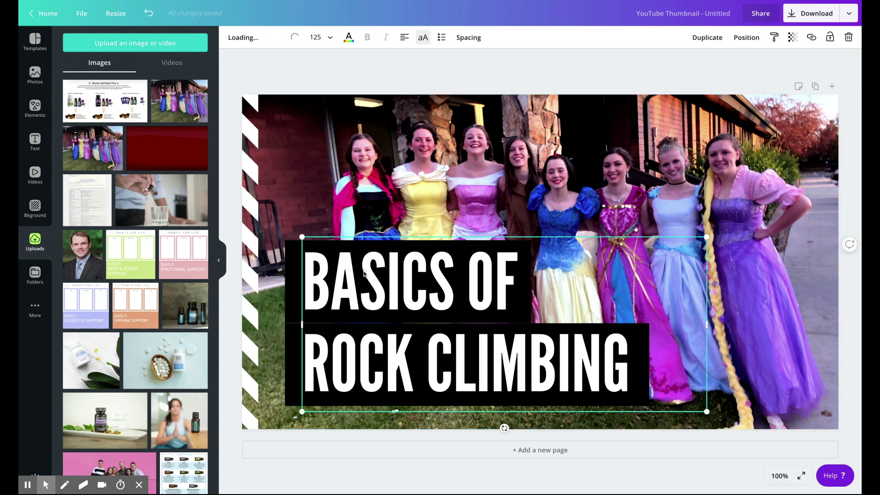
double_click(364, 273)
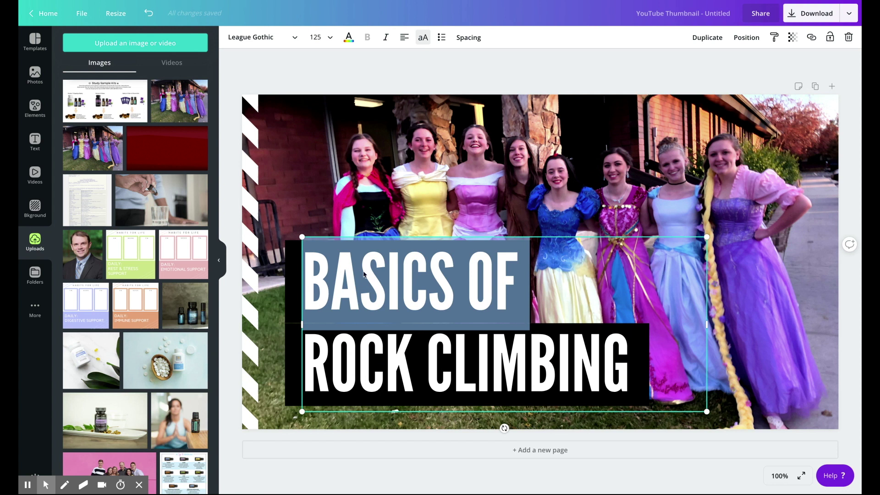
type("DIY")
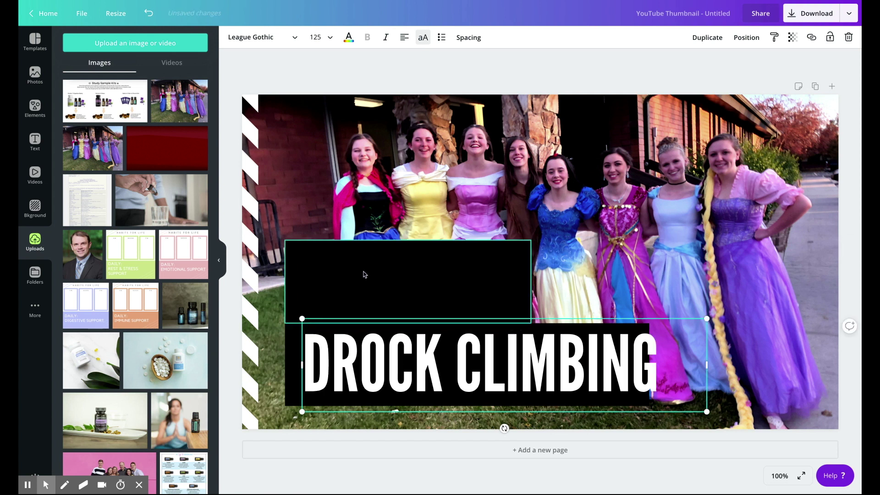
type(" JASMINE")
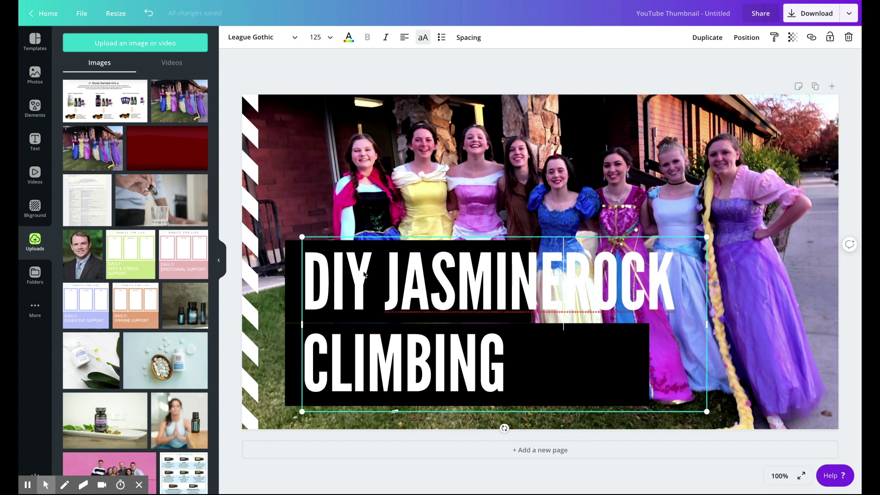
type(" PRINCESS PRE")
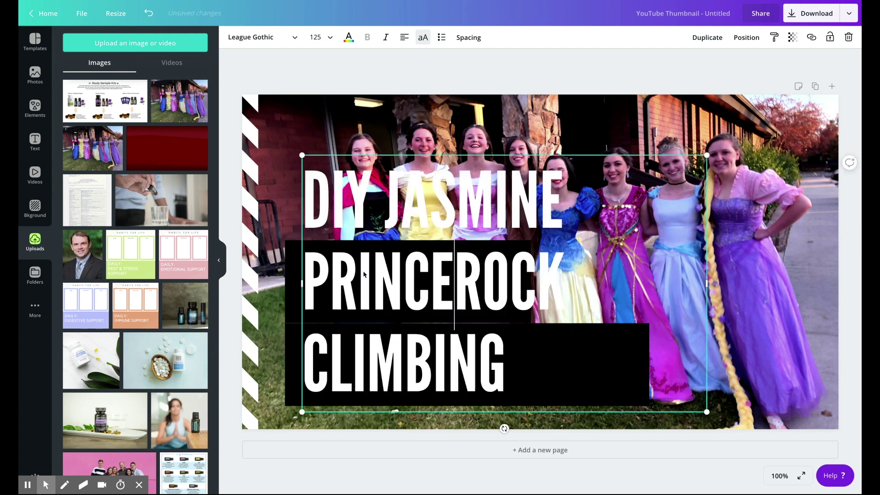
type("SS DRESS")
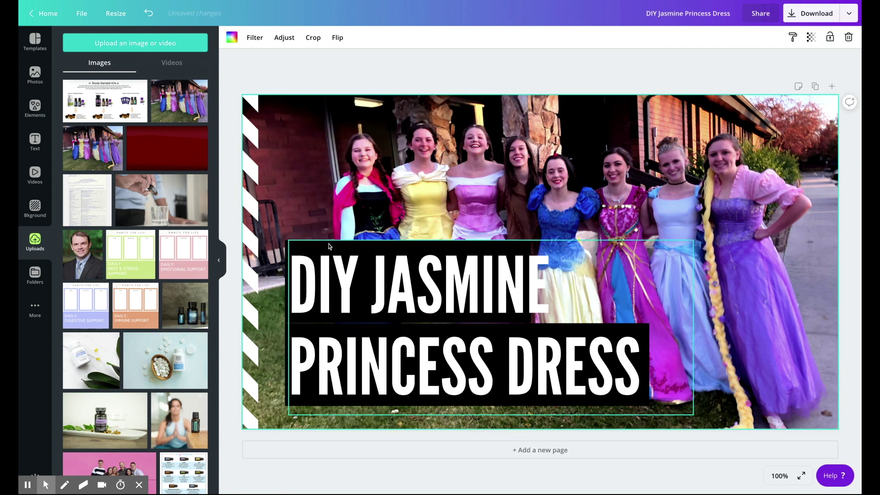
Step: Widen the black band behind the first line so it covers 'DIY JASMINE'
left_click(288, 320)
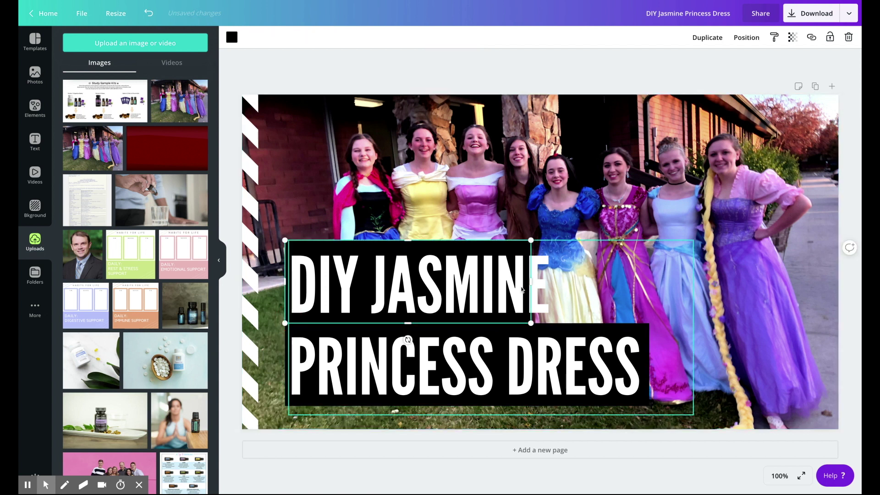
left_click_drag(531, 284, 562, 272)
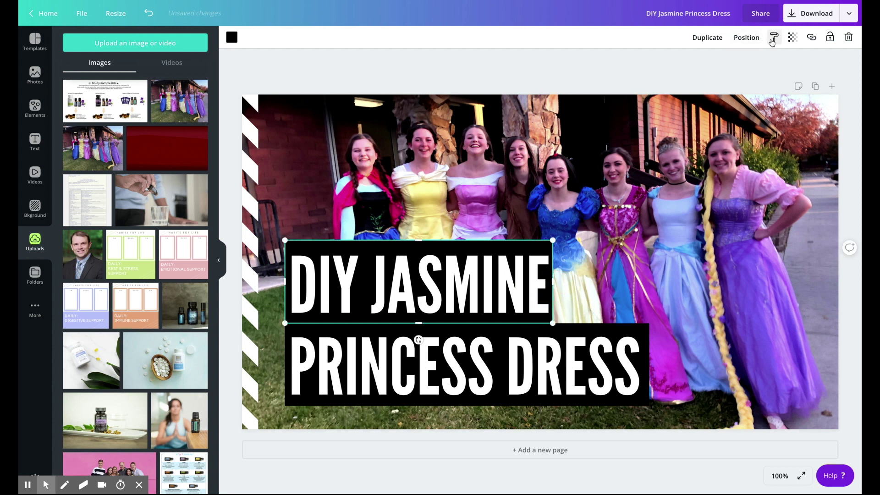
left_click(495, 303)
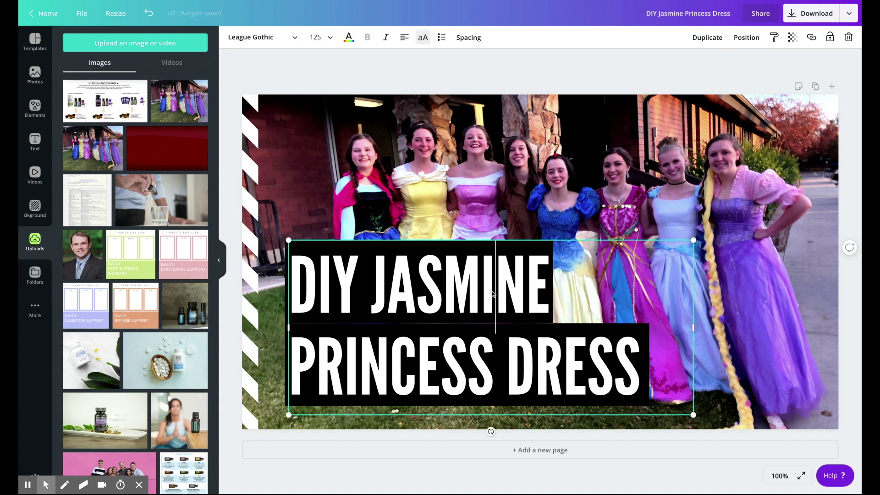
triple_click(463, 295)
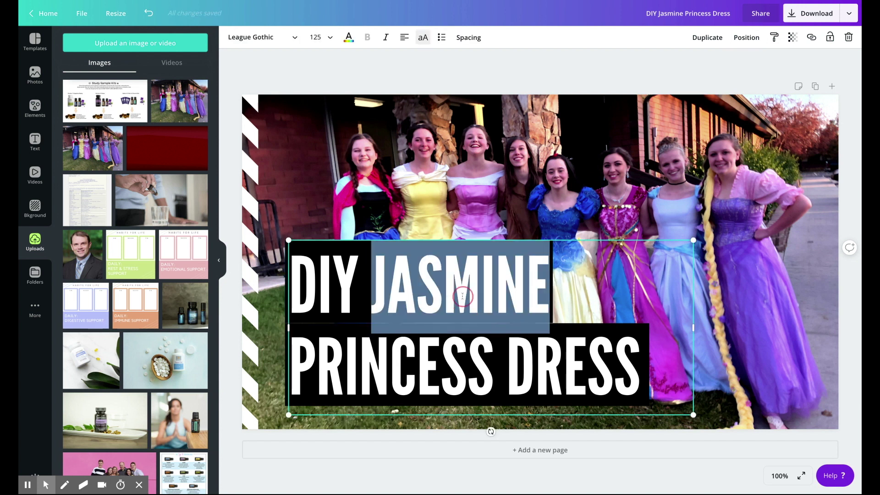
left_click(462, 295)
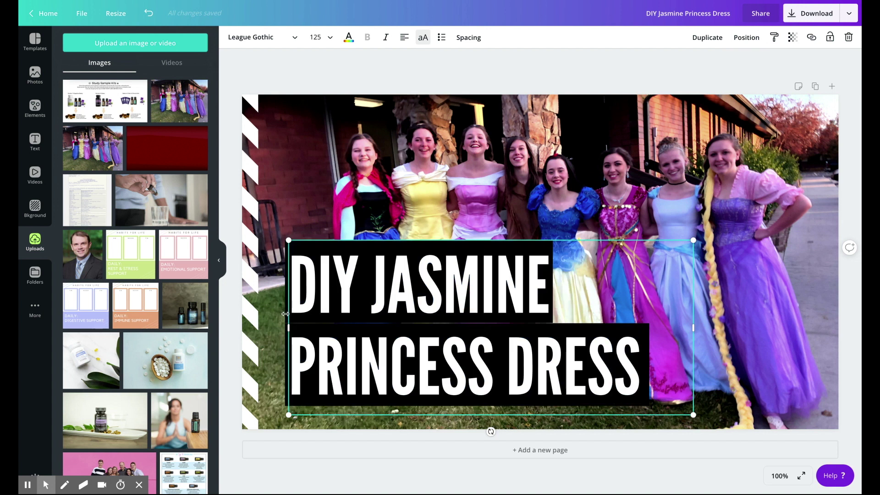
left_click(271, 302)
left_click(285, 306)
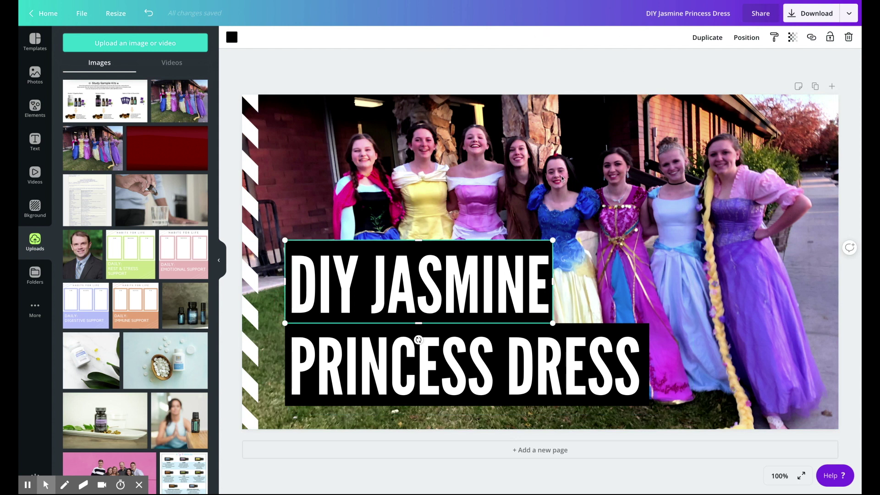
Step: Send the black box behind the 'DIY JASMINE' title text
left_click(744, 38)
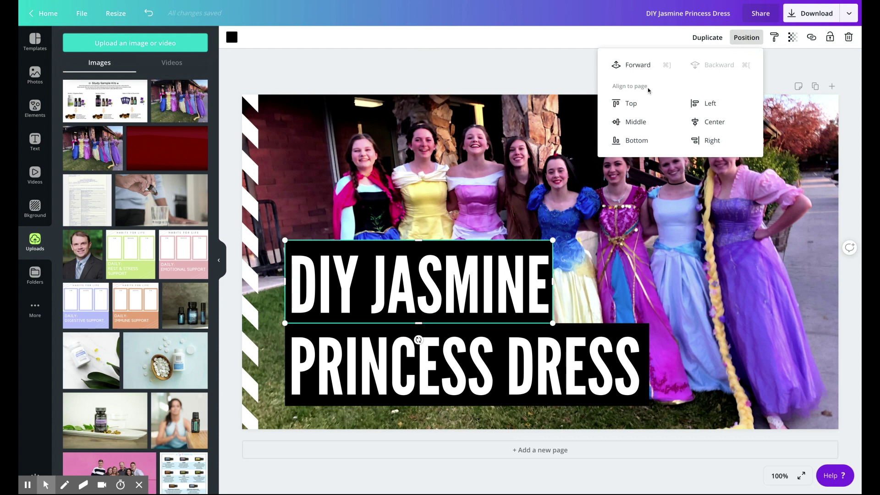
left_click(636, 69)
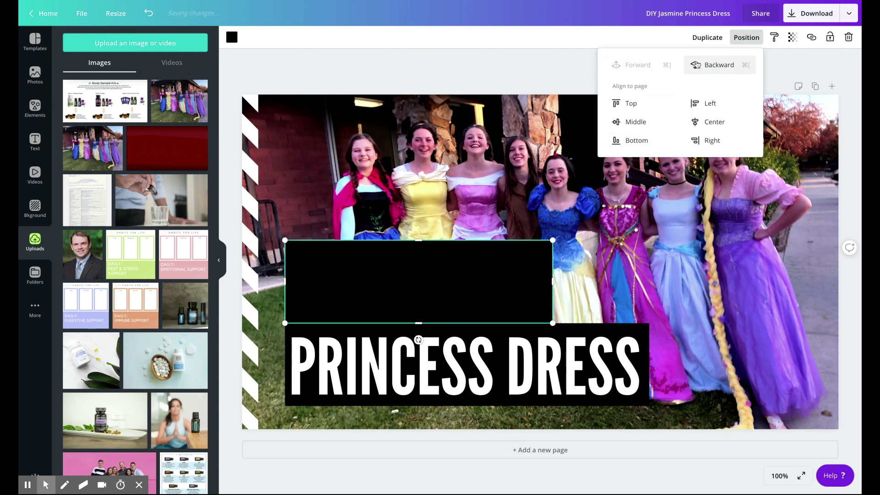
left_click(696, 65)
Step: Keep the title text layered in front of its black band, then deselect everything
left_click(476, 288)
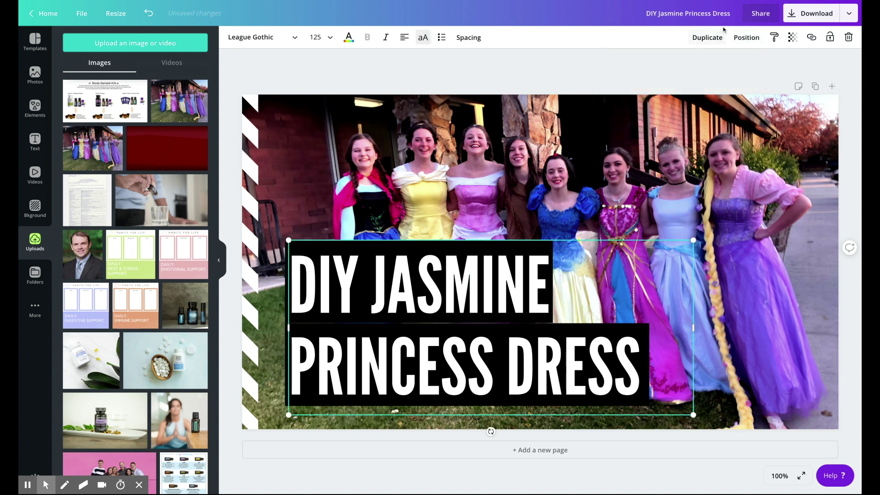
left_click(741, 40)
left_click(717, 69)
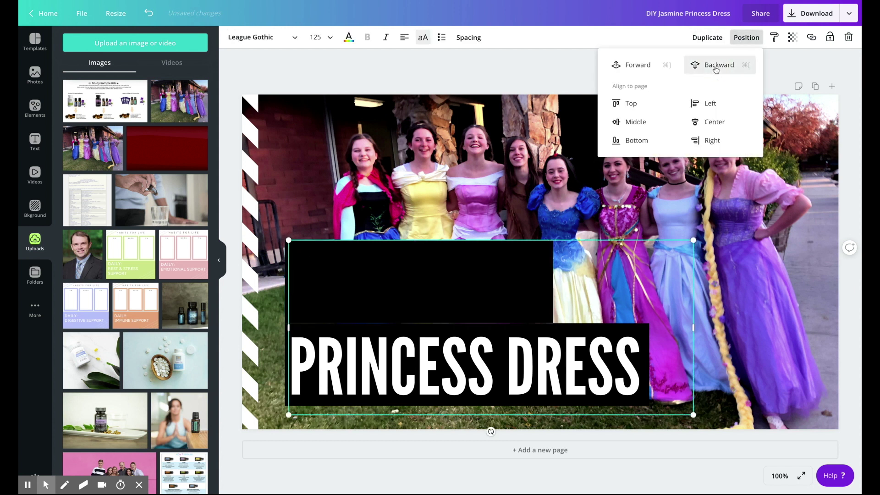
left_click(633, 72)
left_click(528, 179)
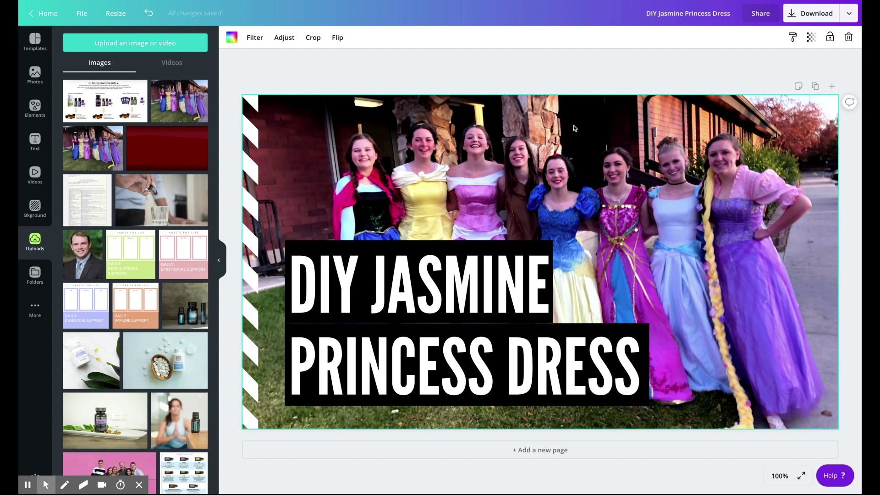
left_click(817, 429)
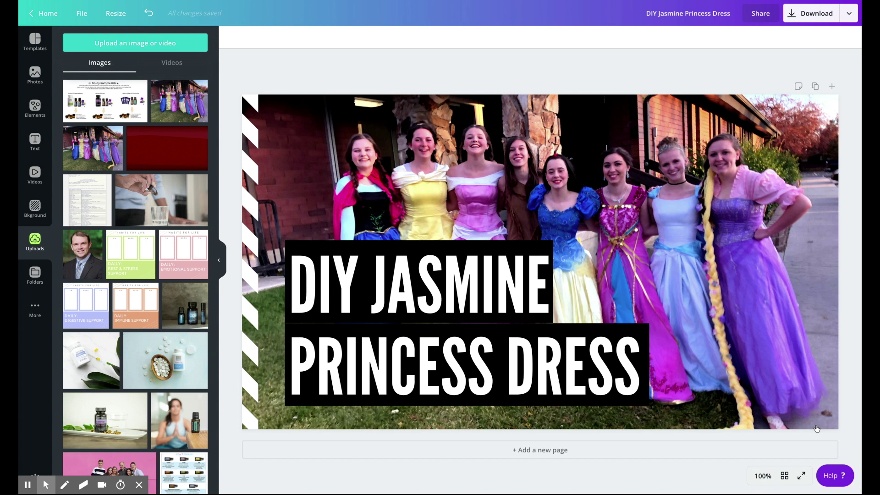
Step: Add a second page, clear its photo, and paste the pink 'Natural Ways to Decrease Stress' thumbnail
left_click(545, 454)
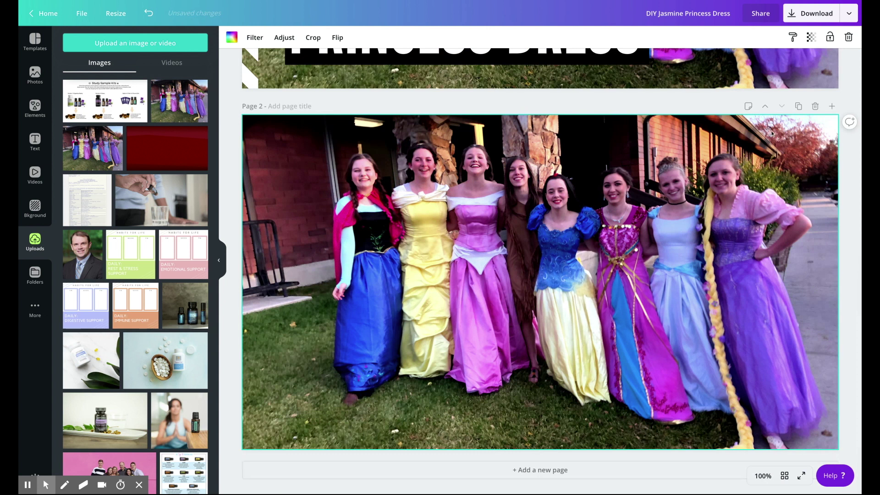
key("Delete")
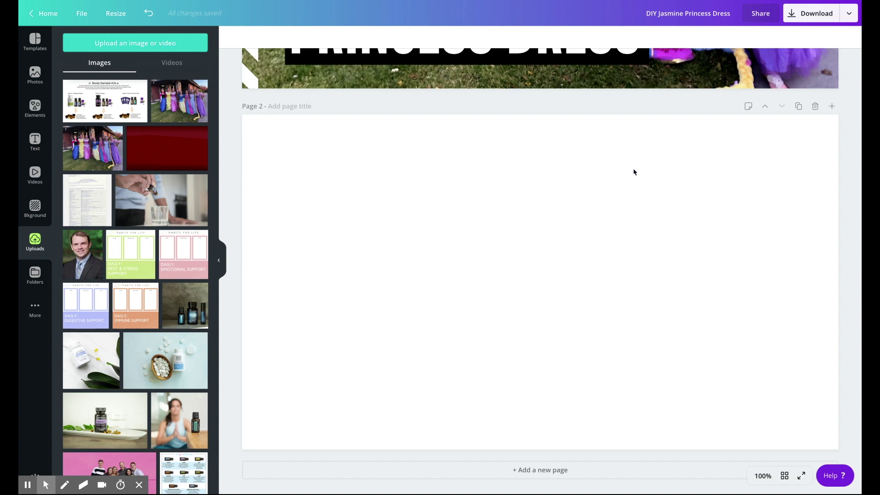
key("ctrl+v")
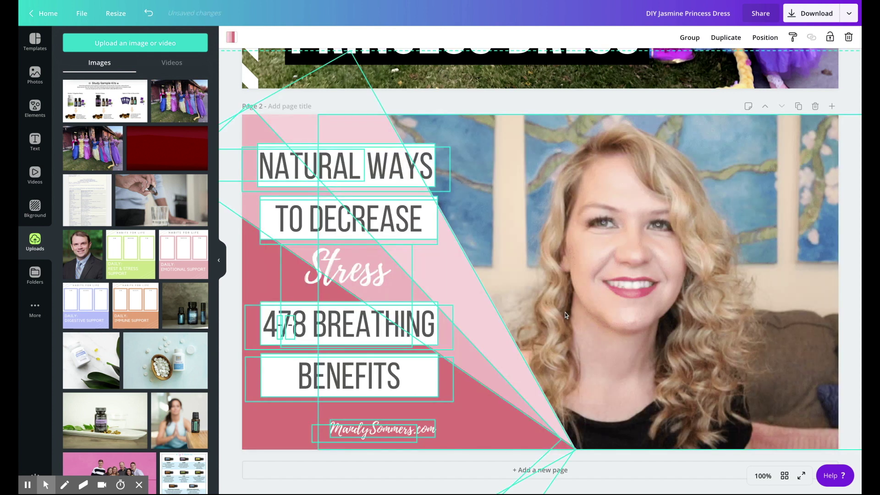
scroll(564, 312, "down", 2)
scroll(560, 304, "up", 2)
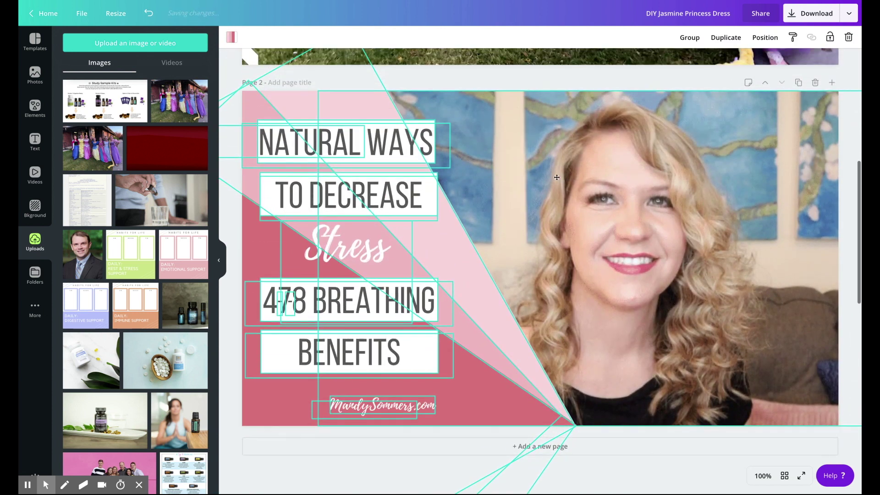
key("Escape")
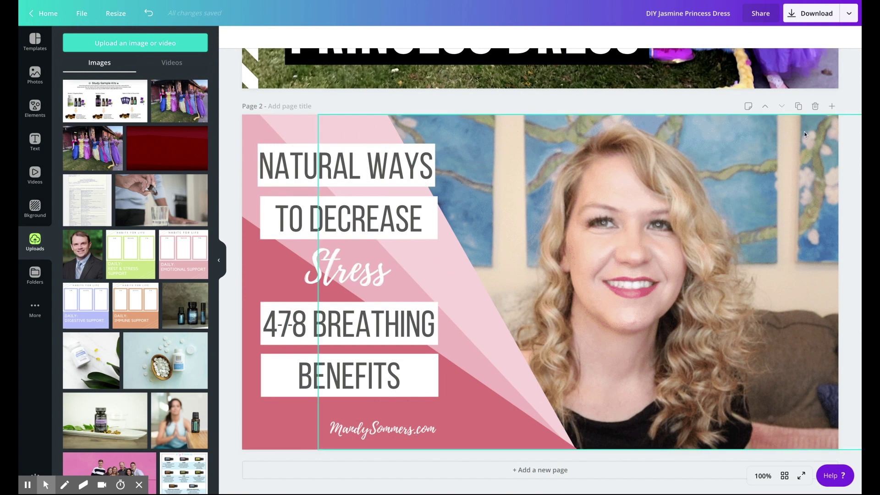
scroll(795, 132, "up", 7)
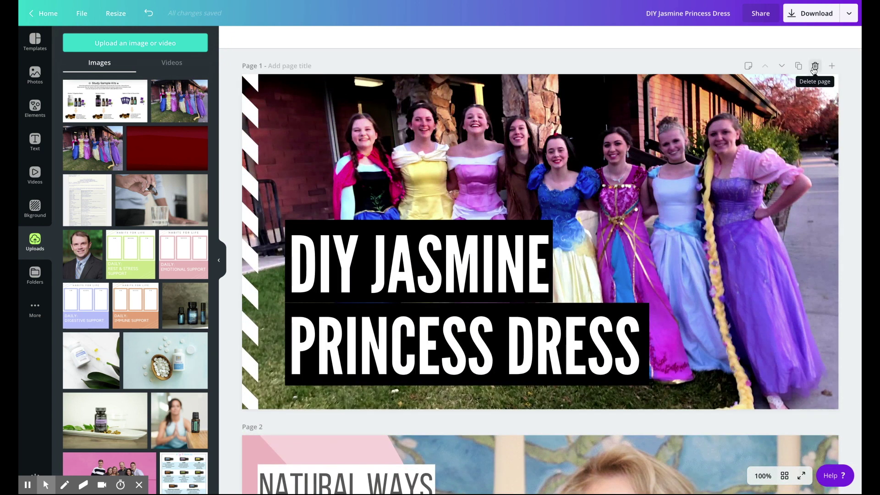
Step: Delete the princess page, duplicate the pink thumbnail, and give the copy the Balance oil photo
left_click(815, 68)
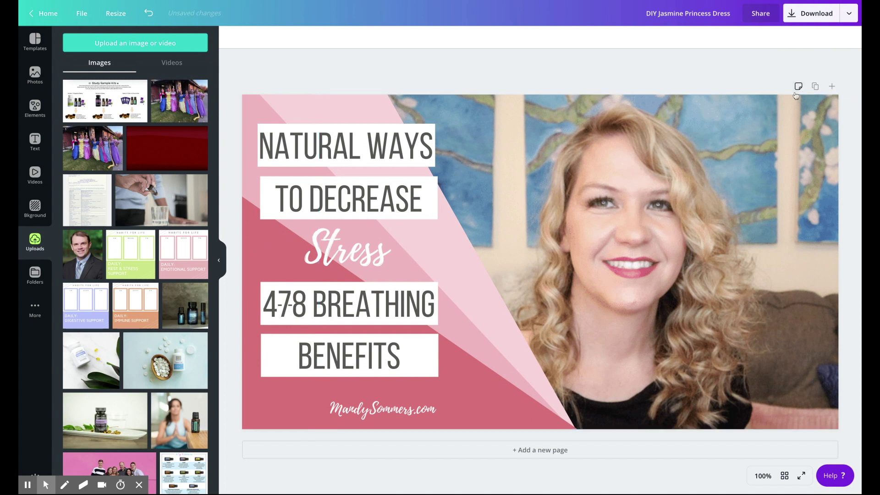
left_click(817, 87)
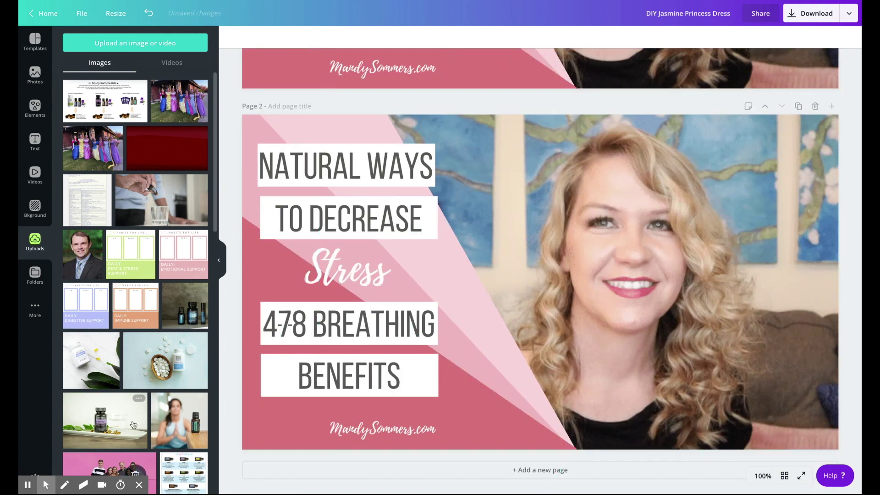
left_click_drag(171, 433, 505, 275)
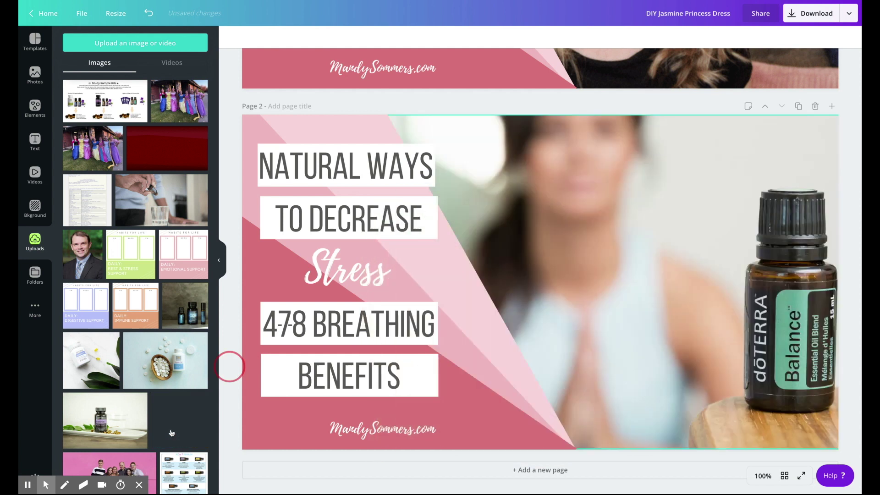
left_click(390, 272)
left_click(483, 318)
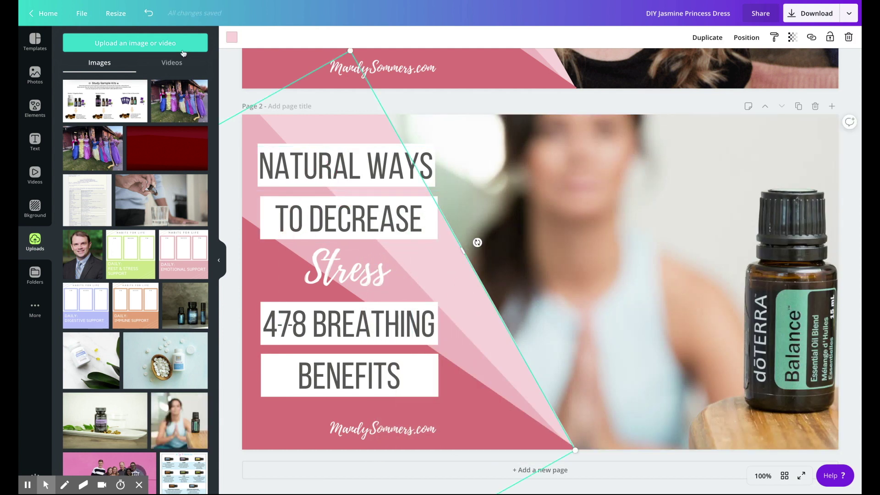
Step: Recolour page 2's three pink diagonal shapes bright green, darker green and light green
left_click(231, 37)
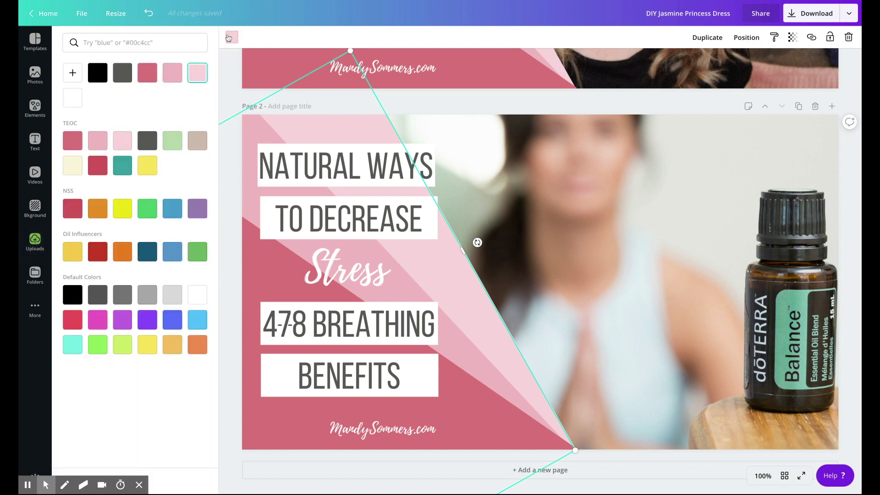
left_click(147, 209)
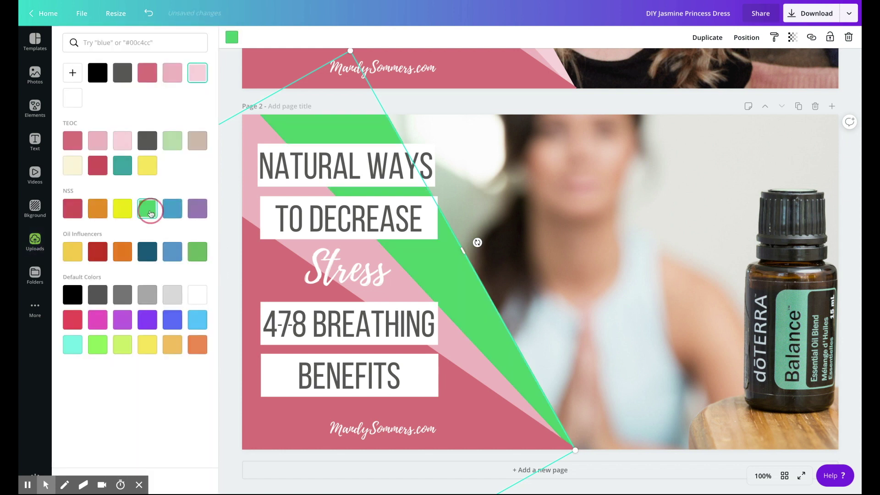
left_click(483, 369)
left_click(202, 257)
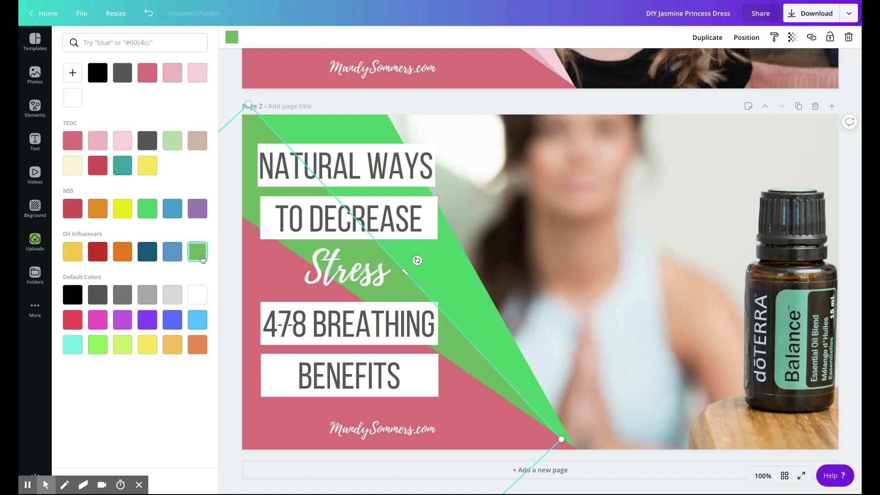
left_click(499, 438)
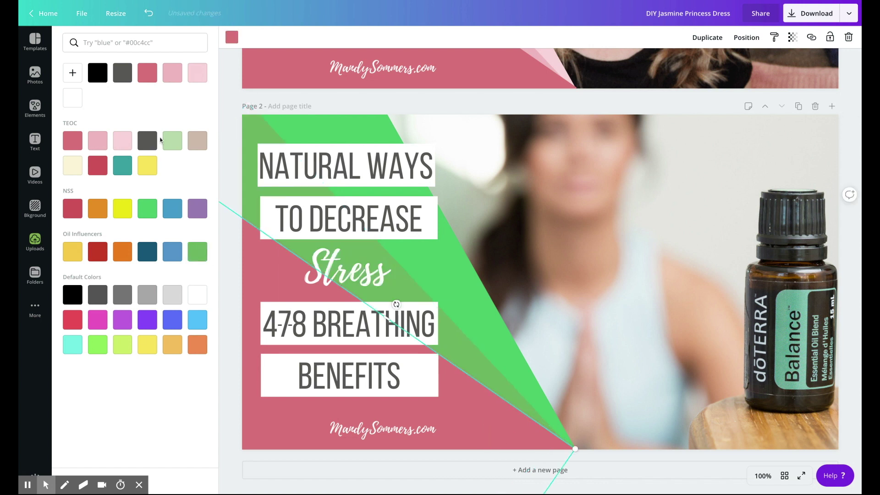
left_click(173, 145)
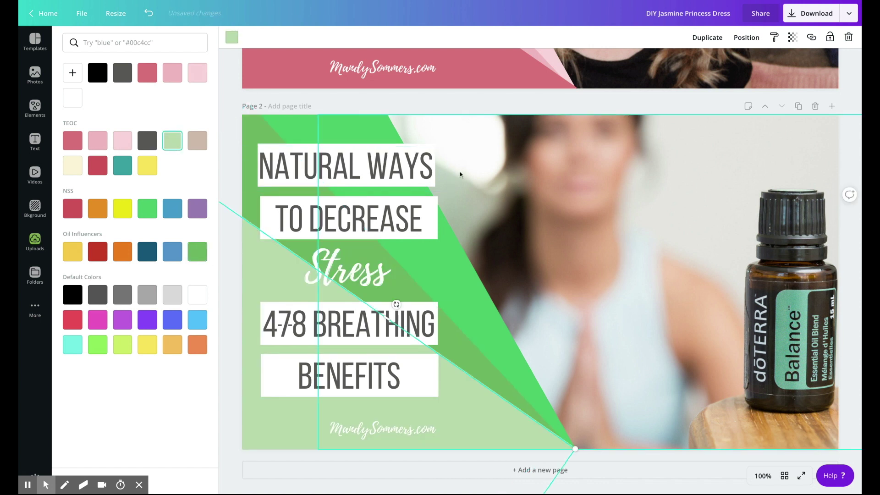
left_click(527, 181)
Step: Compare the pink and green thumbnails, then bring up the Text styles and font combinations
scroll(527, 180, "up", 4)
scroll(527, 182, "up", 3)
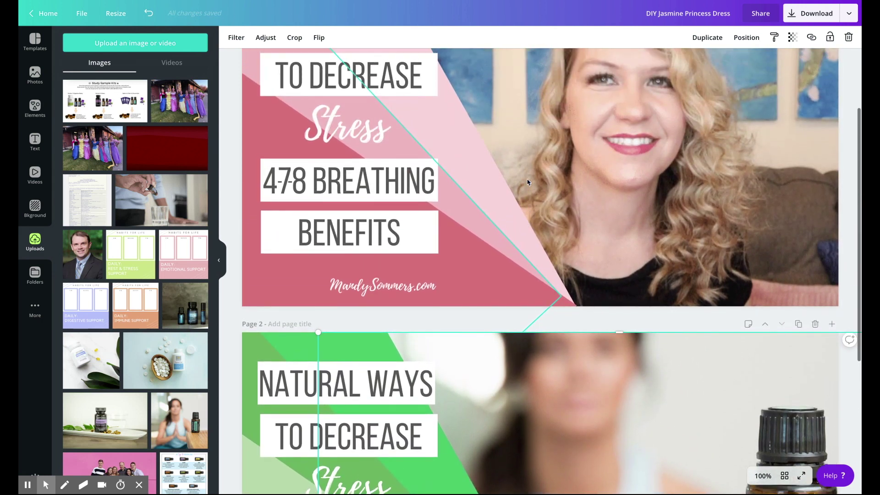
scroll(528, 182, "down", 1)
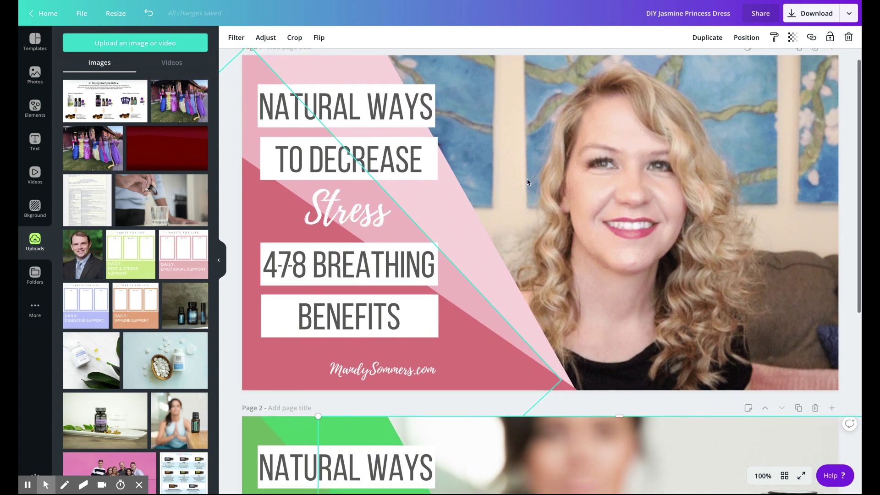
scroll(528, 182, "down", 4)
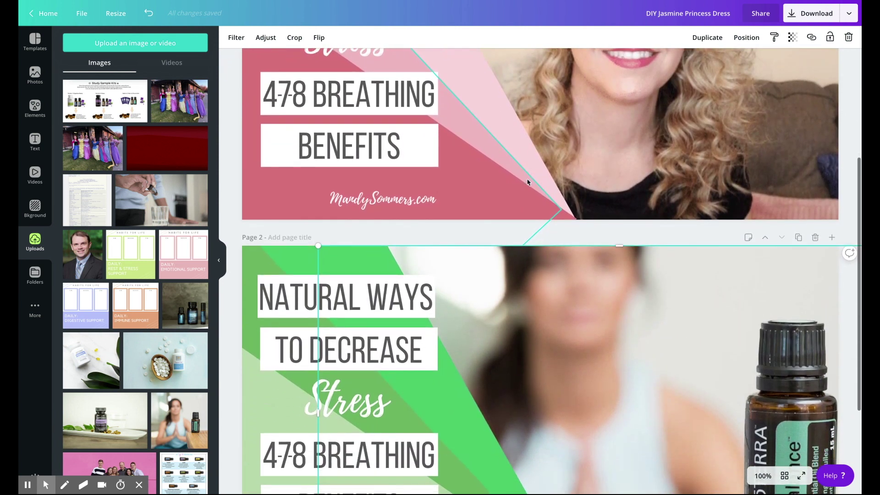
scroll(527, 182, "down", 3)
scroll(528, 182, "up", 2)
scroll(528, 182, "up", 5)
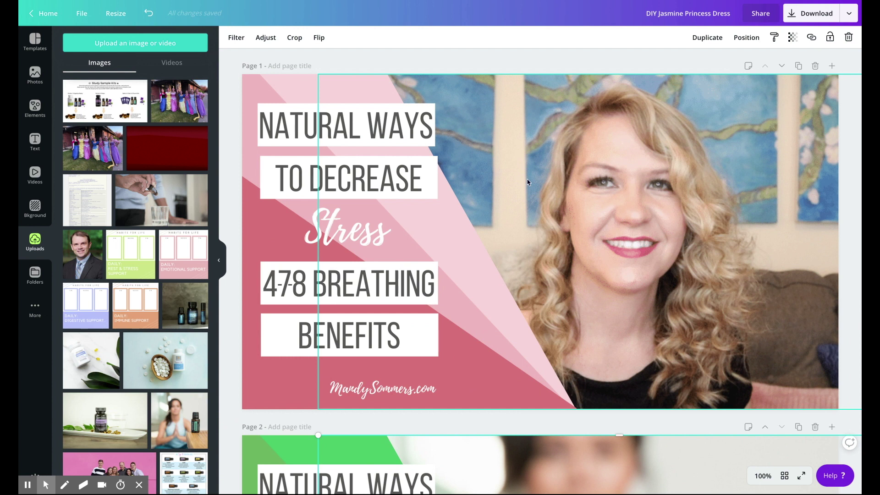
scroll(528, 182, "down", 5)
left_click(36, 142)
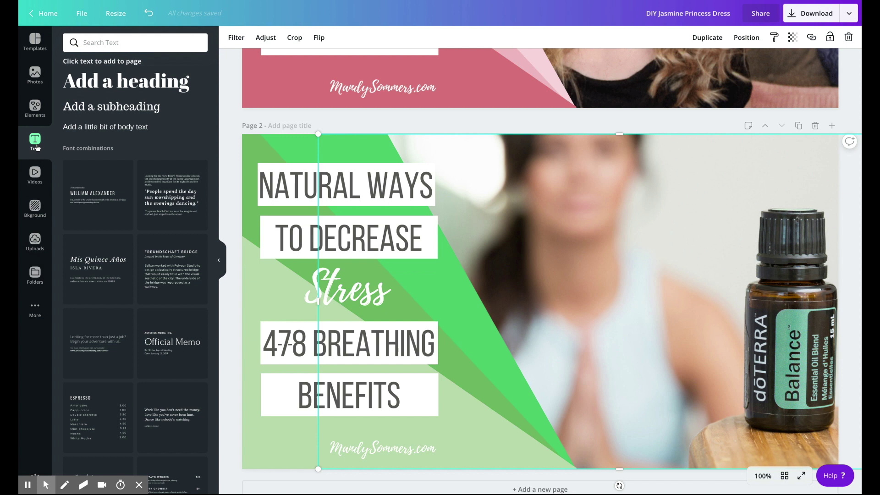
Step: Add and move the Steak Night text combination on page 2, then undo both changes
scroll(103, 171, "down", 7)
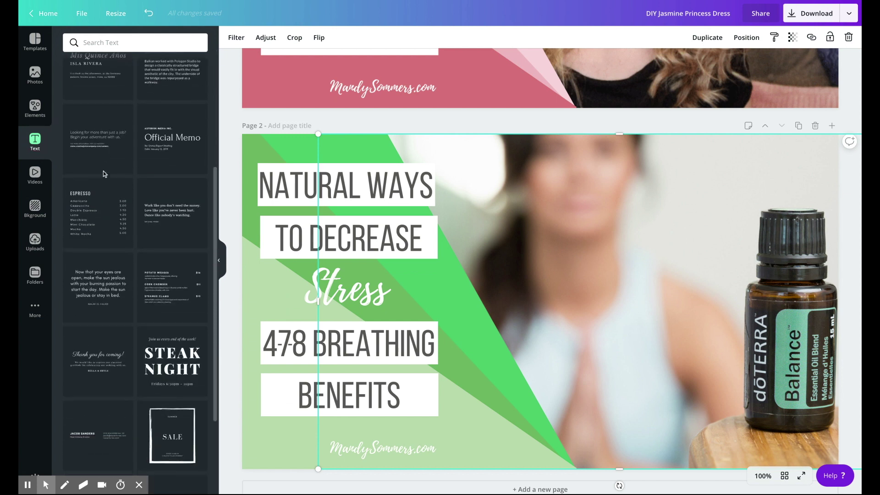
scroll(103, 171, "down", 3)
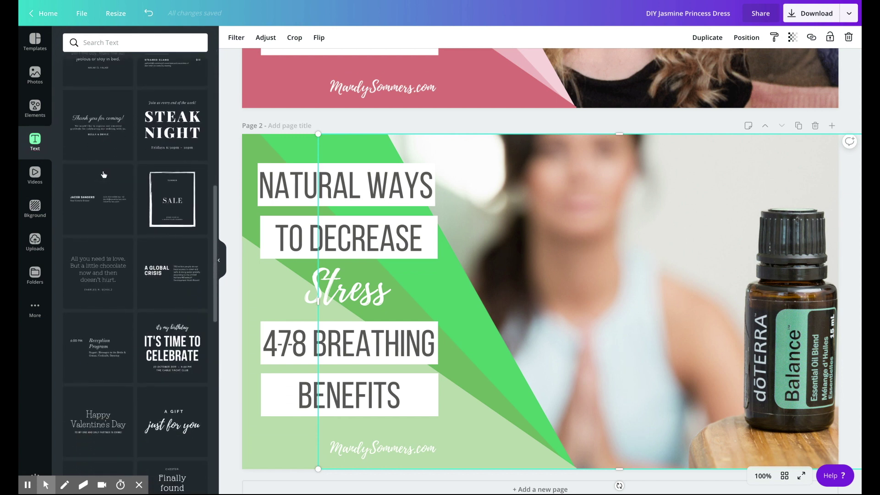
left_click(183, 123)
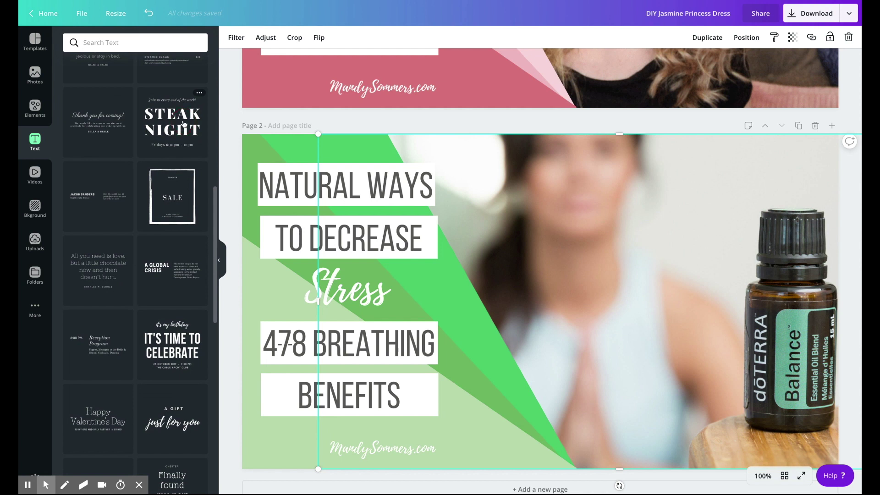
left_click_drag(543, 245, 638, 236)
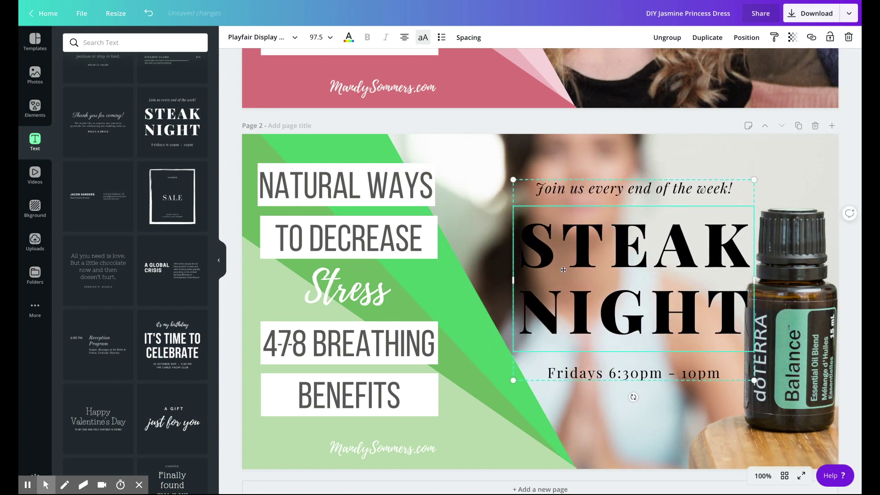
double_click(615, 269)
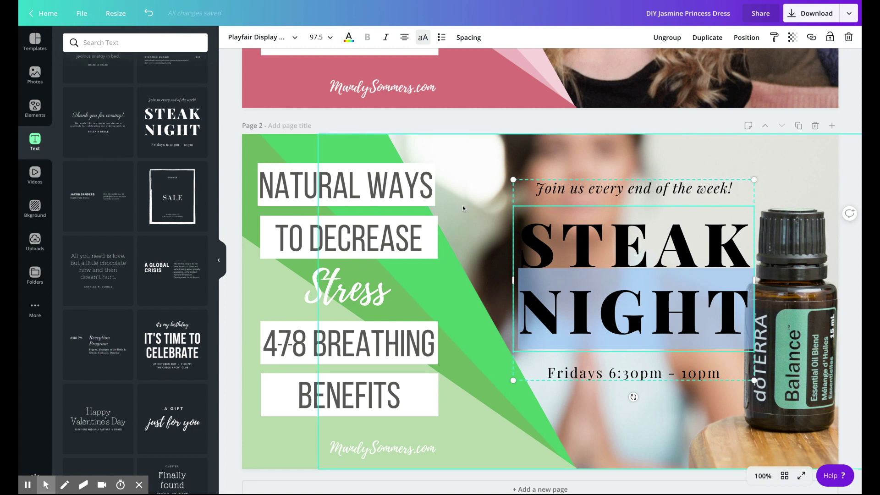
left_click(148, 13)
left_click(148, 13)
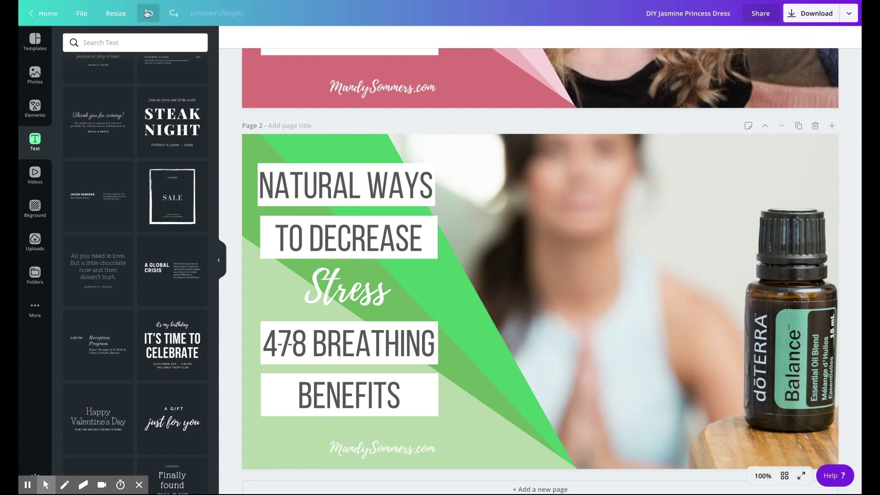
Step: Add the pink leaf graphic from Elements' Featured section to page 2, beside the oil bottle
left_click(29, 116)
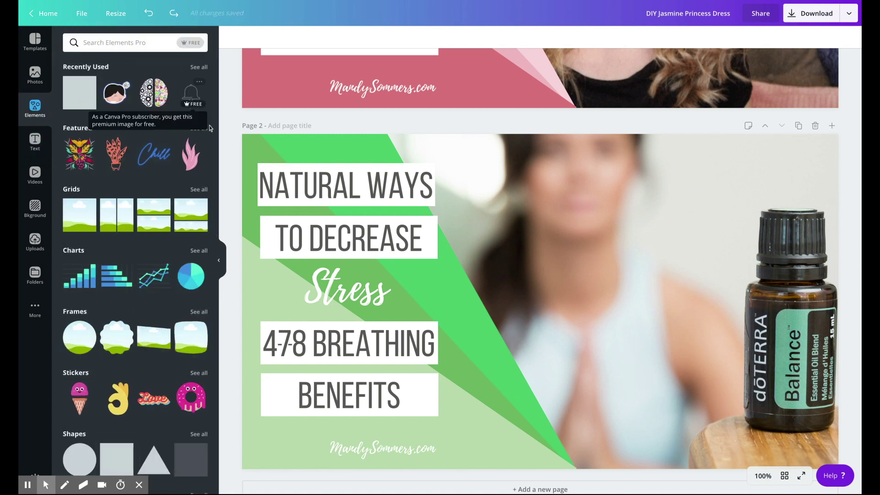
left_click(190, 155)
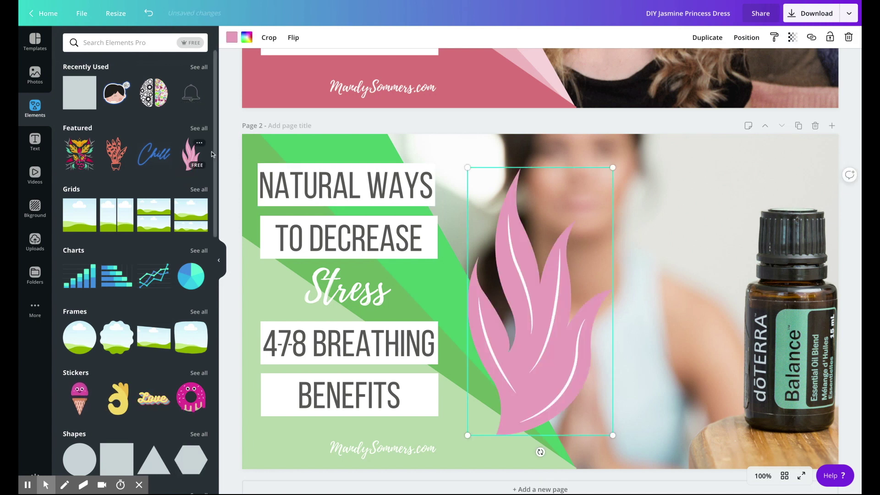
left_click_drag(573, 345, 732, 332)
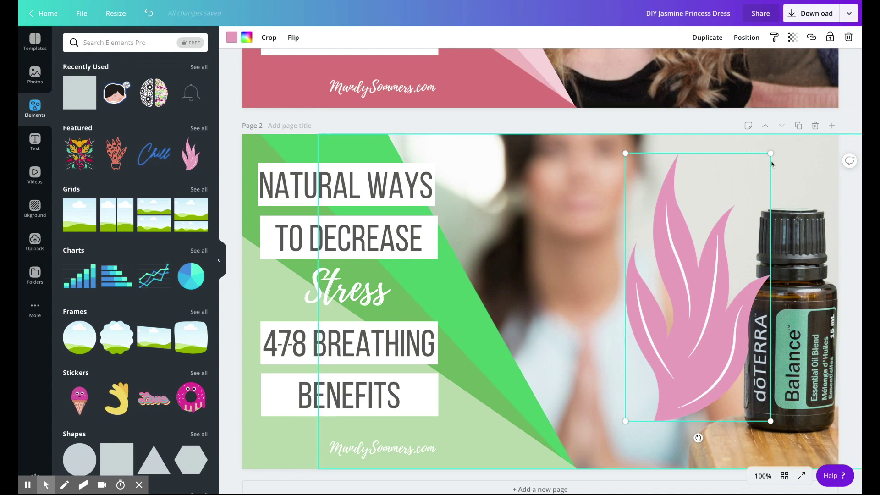
Step: Shrink the pink leaf and perch it on top of the oil bottle's cap
left_click_drag(771, 153, 677, 331)
left_click_drag(661, 387, 774, 157)
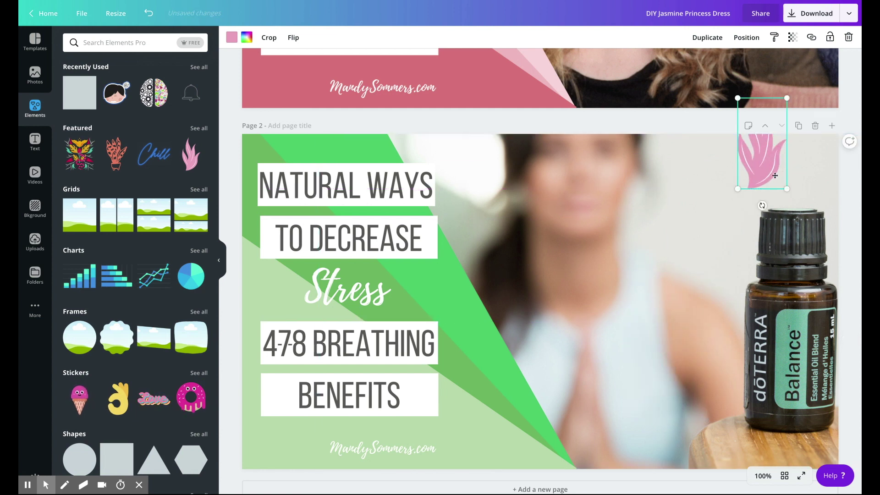
scroll(772, 173, "up", 2)
left_click_drag(763, 207, 801, 233)
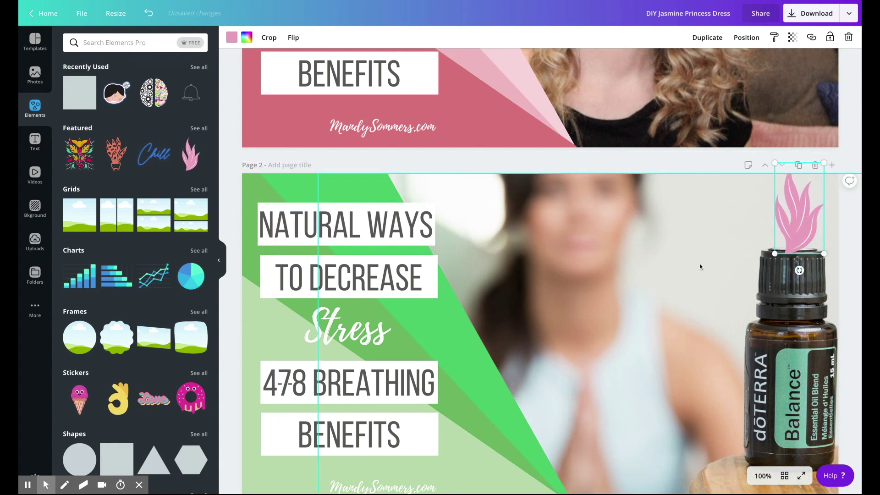
left_click(700, 266)
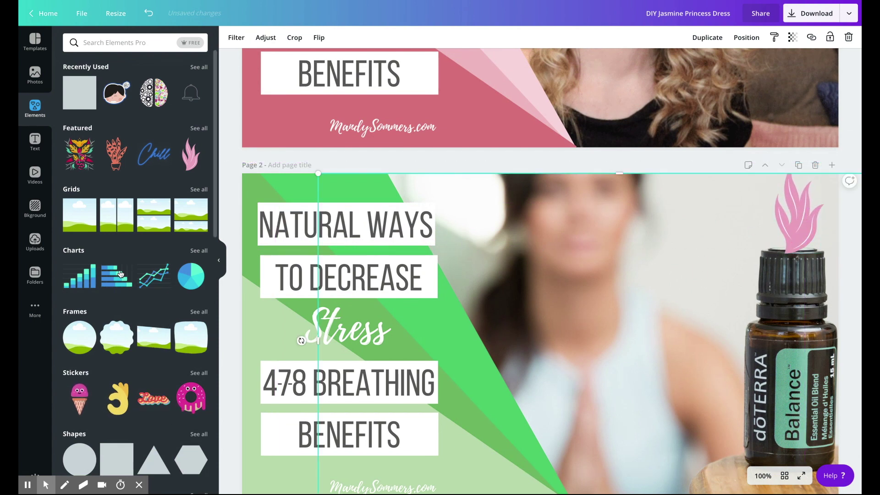
scroll(120, 273, "down", 2)
Step: Search Elements for 'flower' graphics, filter to free items, then switch to Photos
scroll(110, 184, "up", 2)
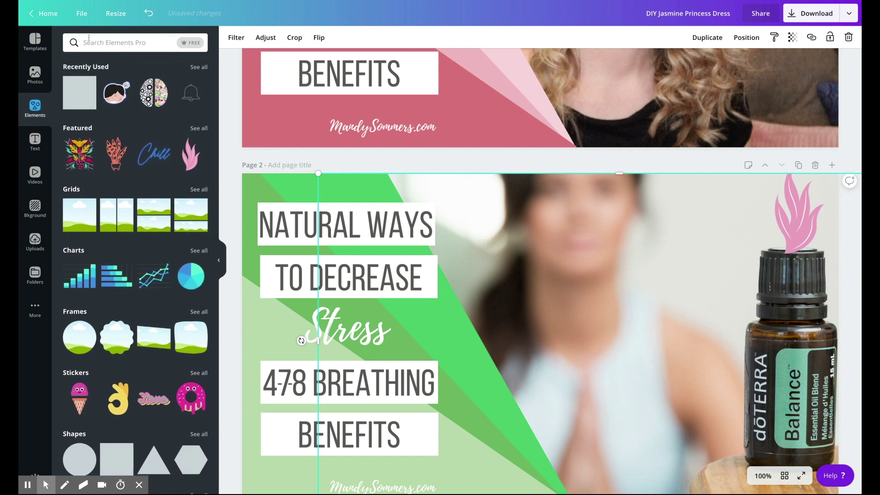
left_click(98, 48)
type("f")
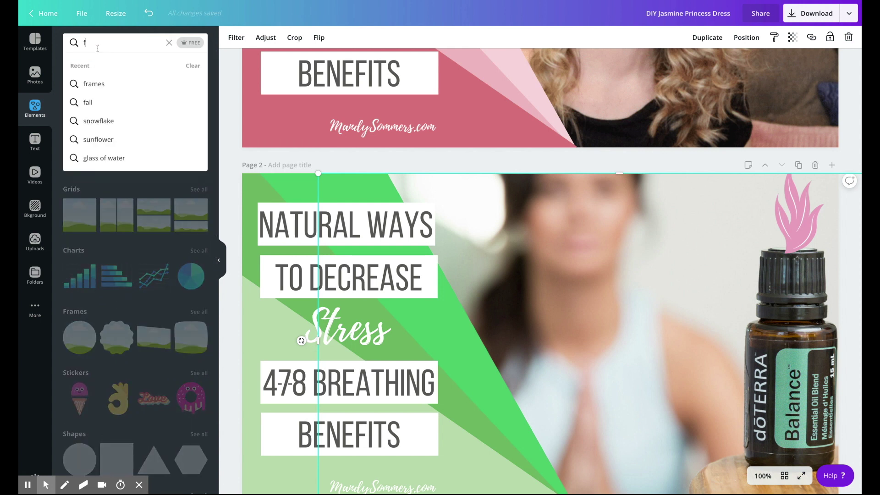
type("lower")
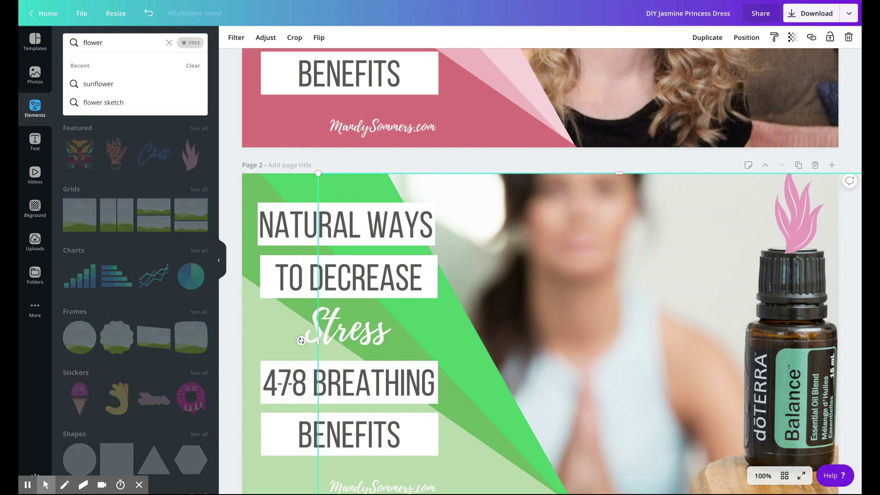
key("Return")
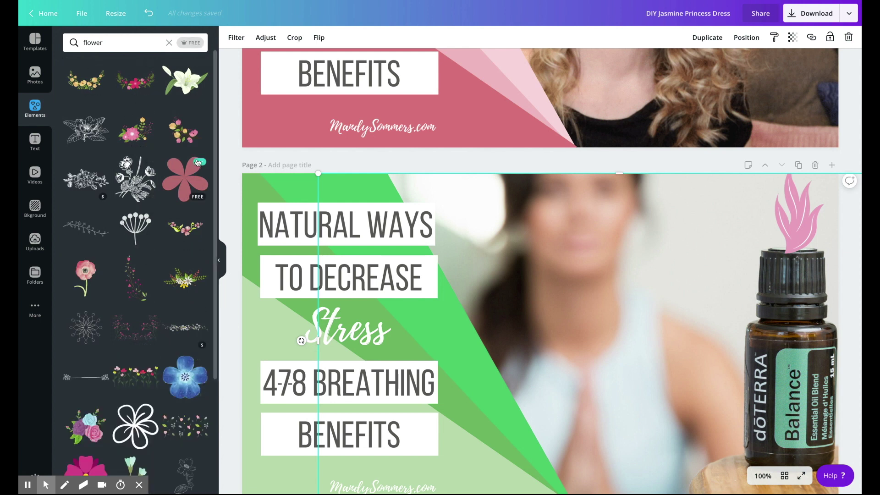
left_click(190, 42)
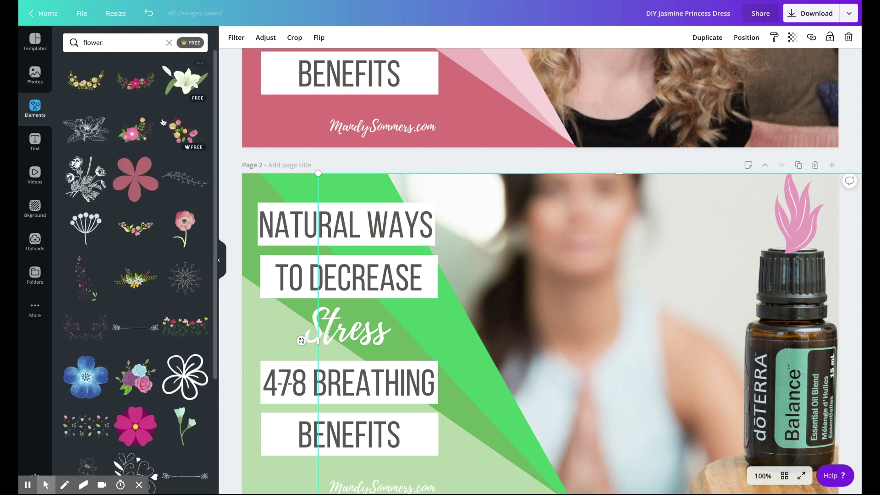
scroll(165, 151, "down", 2)
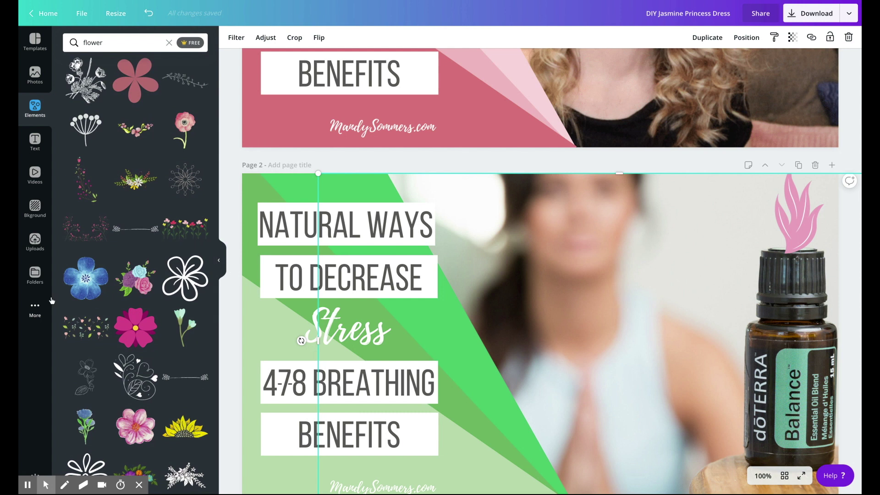
left_click(39, 83)
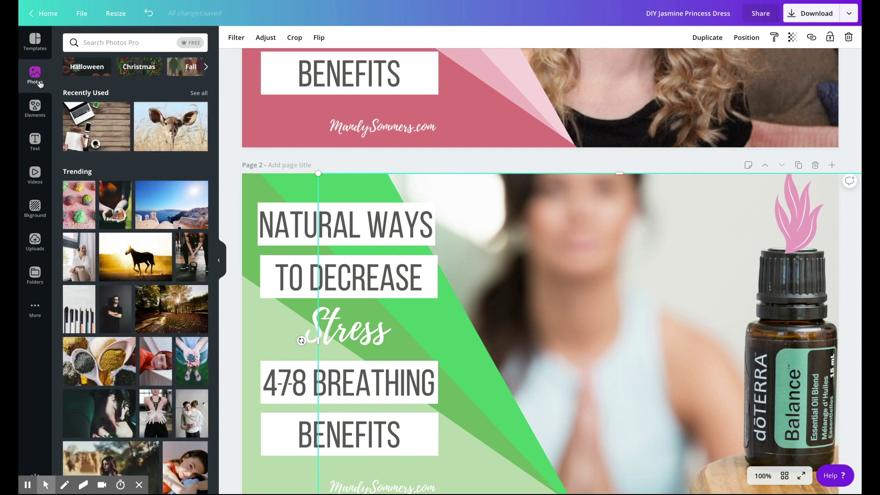
Step: Swap page 2's background for the bottles-and-flowers photo from an 'essential oils' search
left_click(127, 37)
type("essential oil")
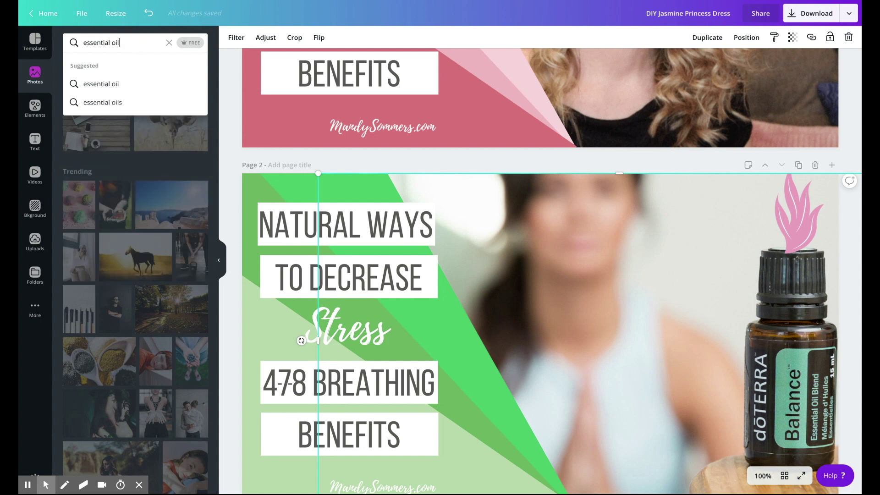
type("s")
key("Return")
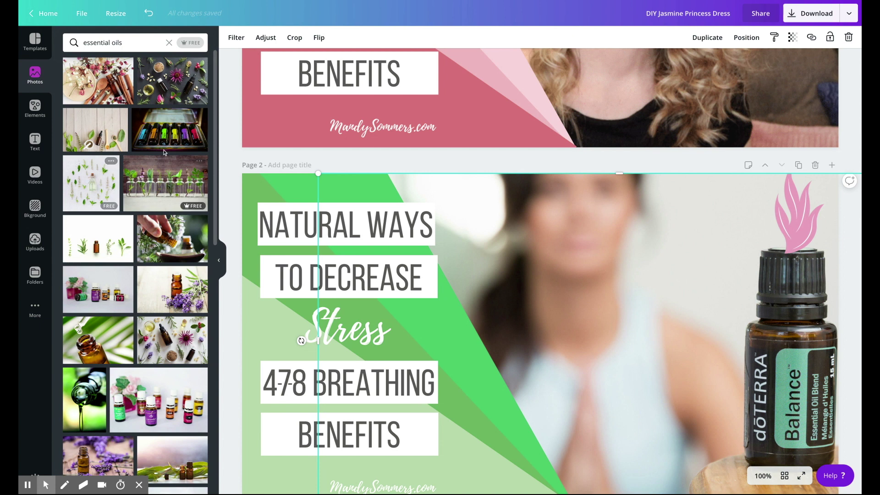
left_click(172, 342)
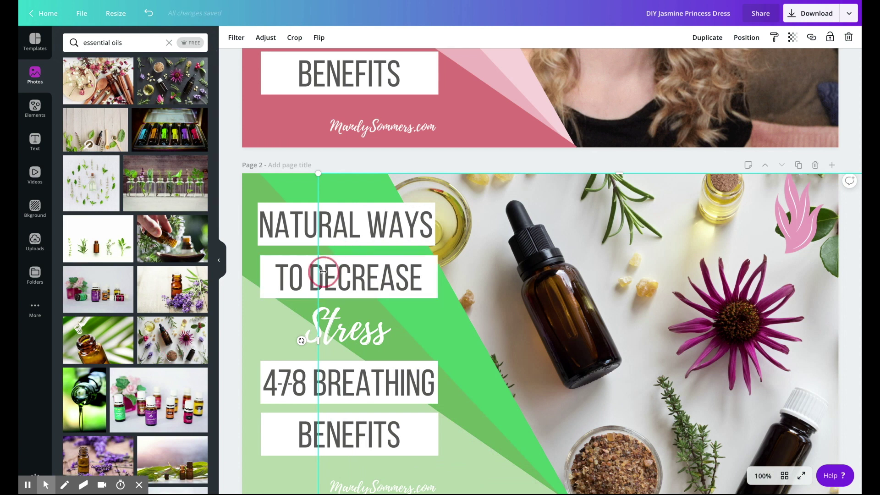
left_click(192, 43)
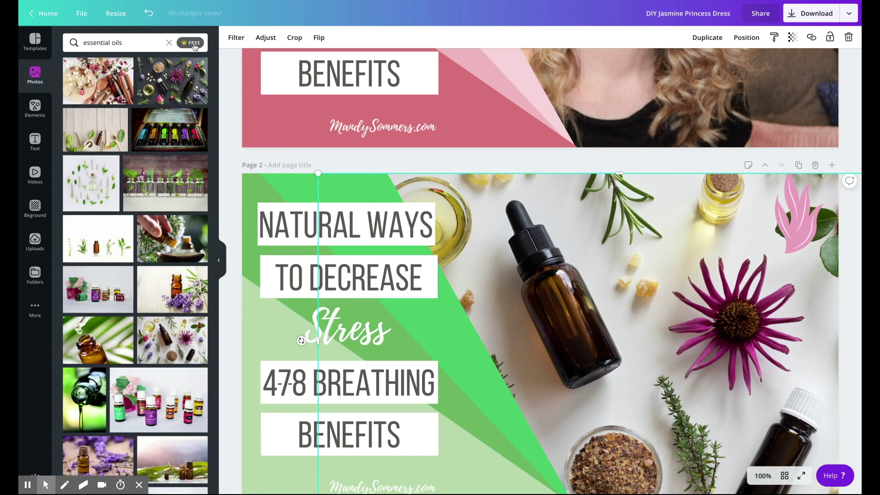
scroll(160, 241, "down", 5)
scroll(161, 241, "up", 5)
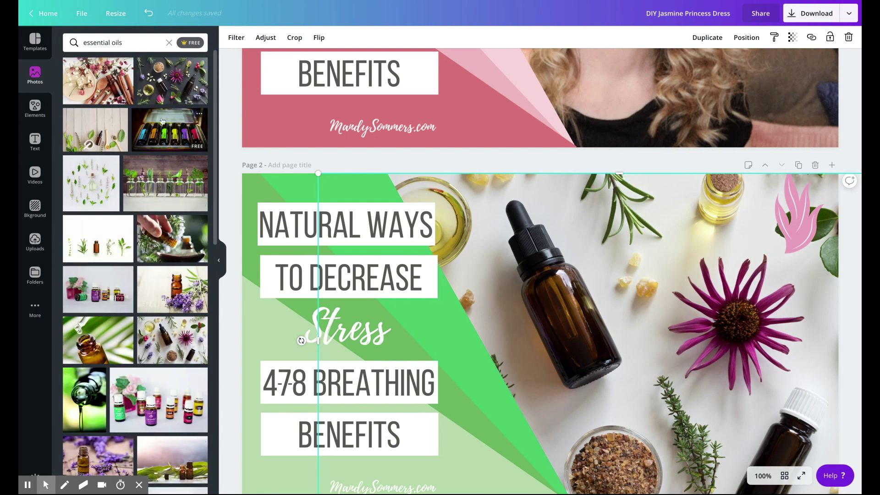
key("ctrl+z")
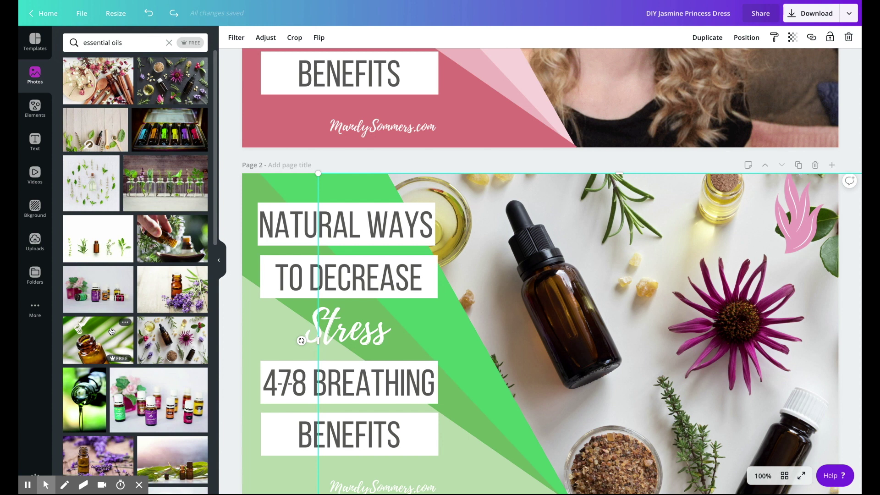
scroll(327, 137, "down", 2)
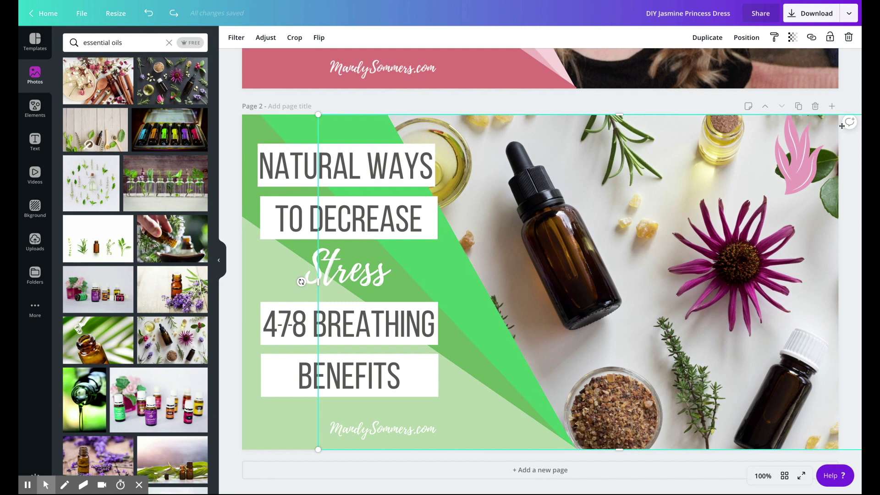
left_click(809, 18)
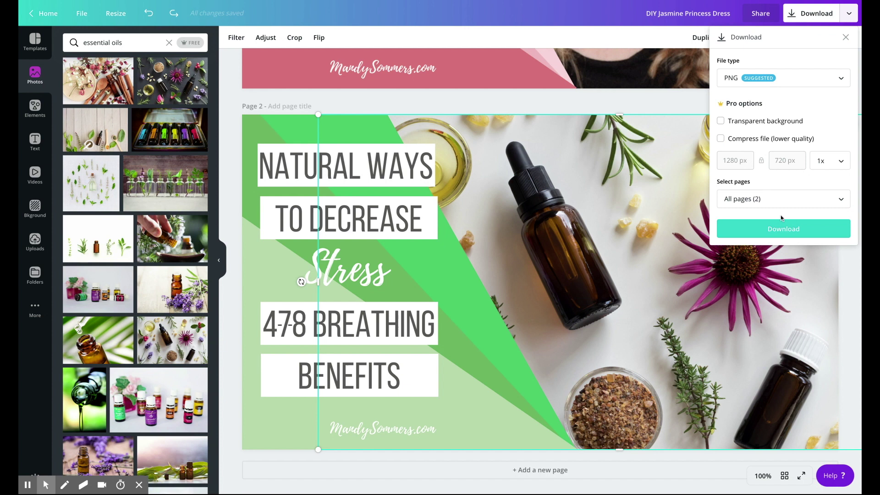
left_click(780, 85)
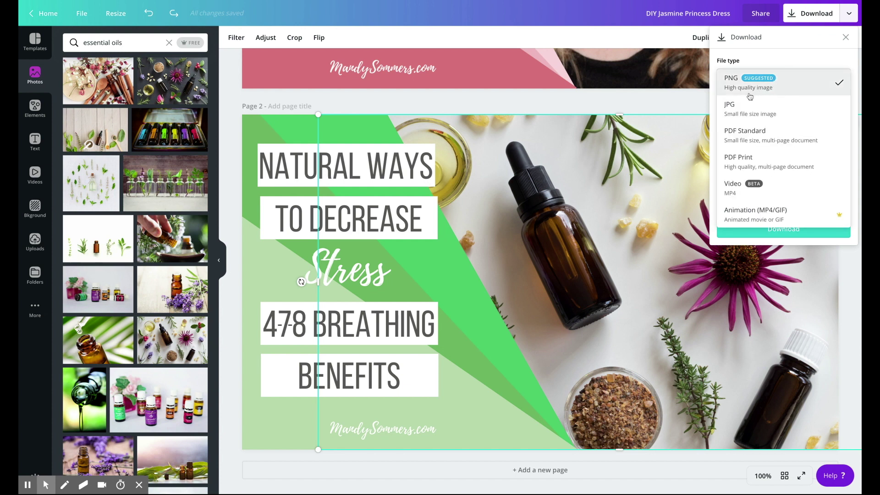
left_click(688, 107)
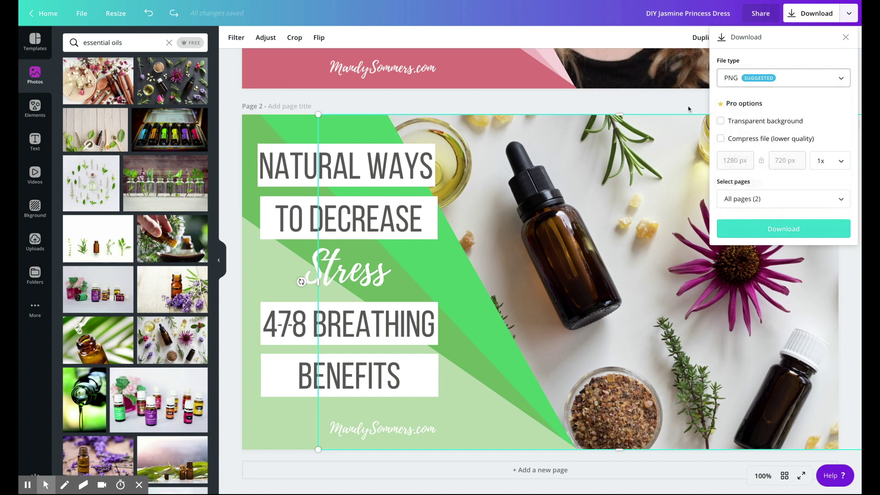
left_click(688, 109)
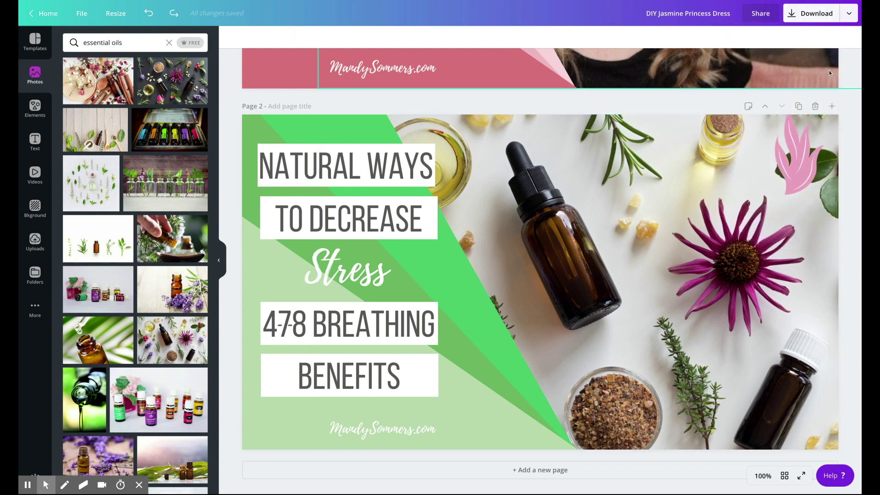
Step: Delete the pink leaf, then toggle Download's transparent background on and off without downloading
left_click(781, 155)
key("Delete")
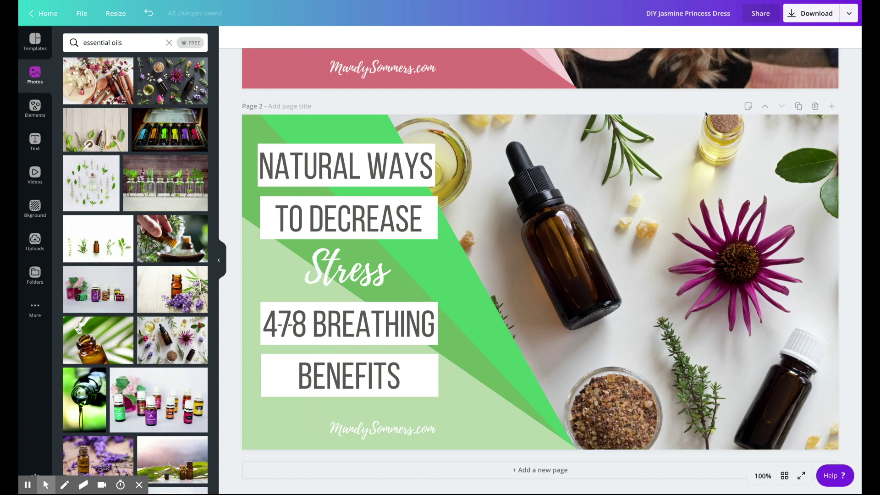
left_click(807, 18)
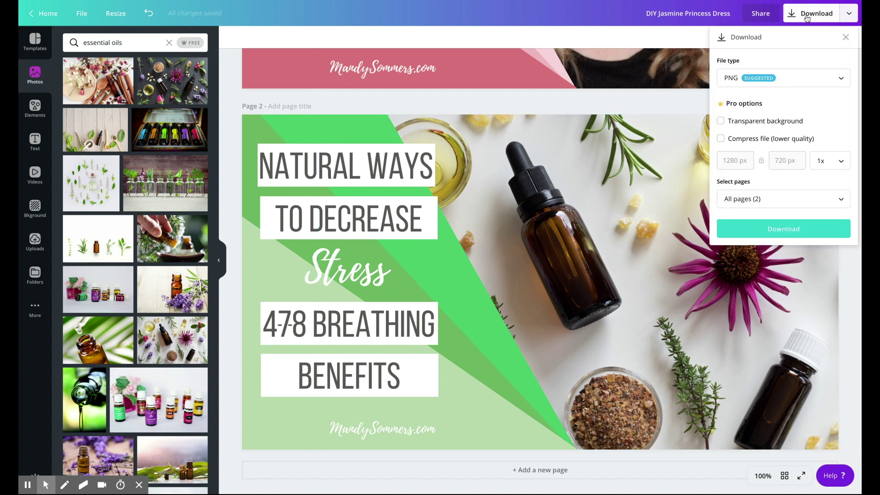
left_click(722, 121)
left_click(721, 121)
left_click(229, 191)
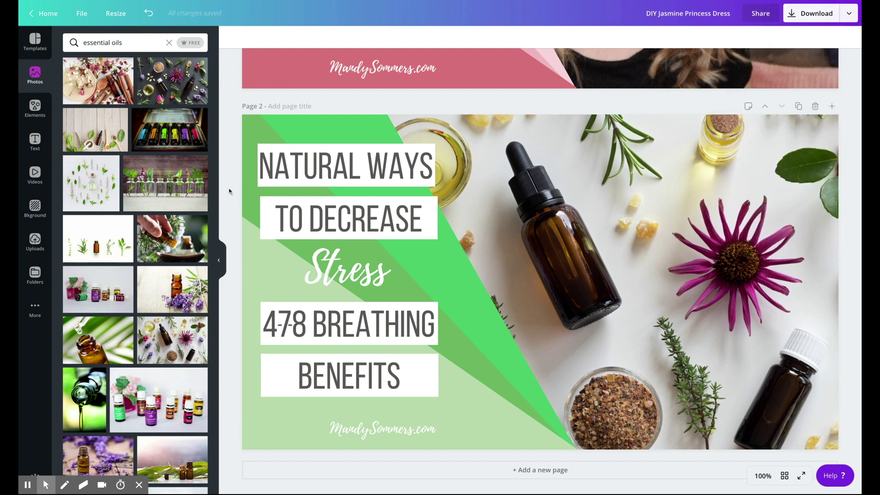